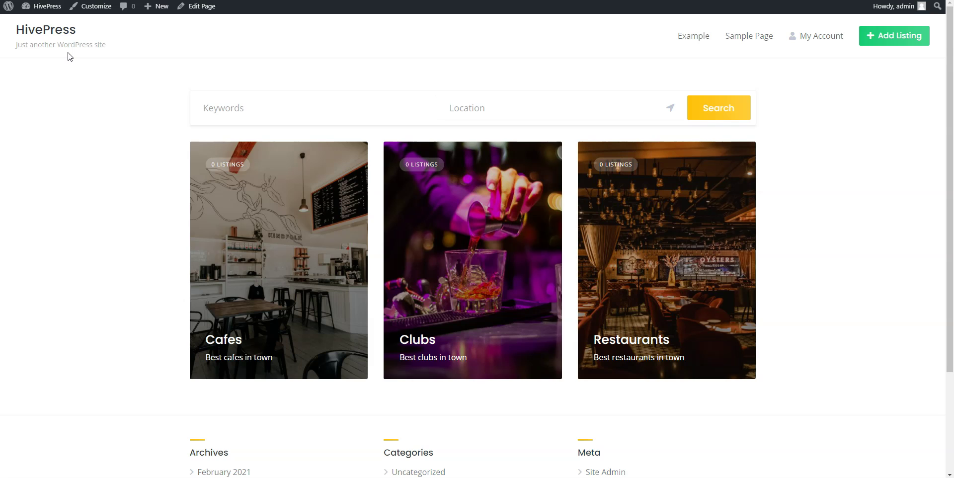
Go to the site's admin dashboard and open the page for adding new themes.
click(68, 53)
mouse_move(47, 6)
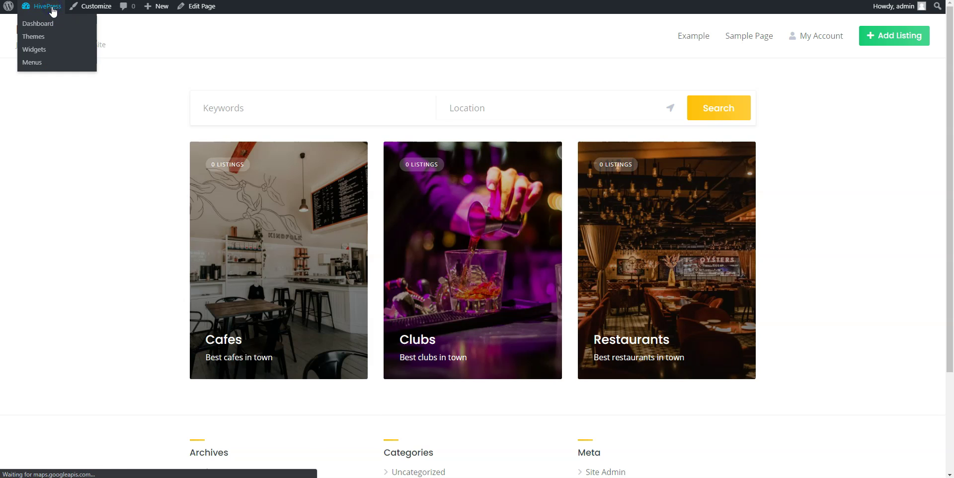
click(26, 22)
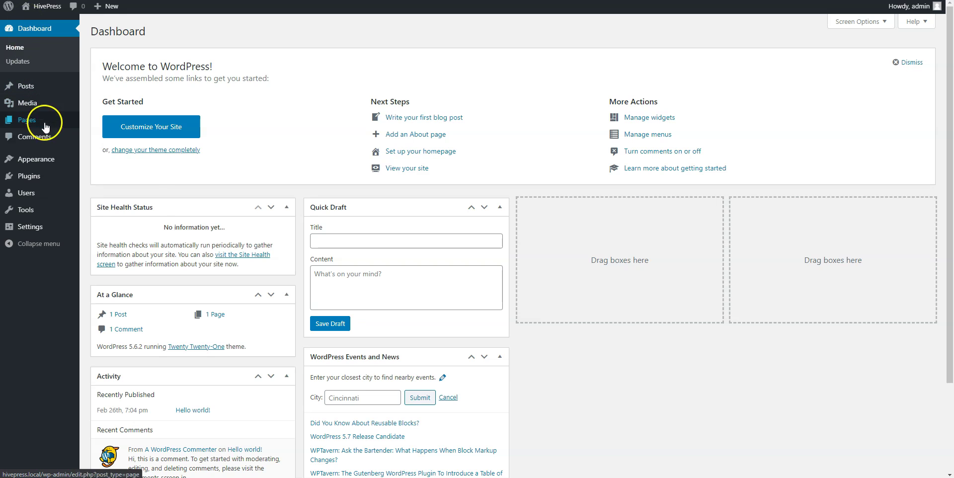
mouse_move(48, 159)
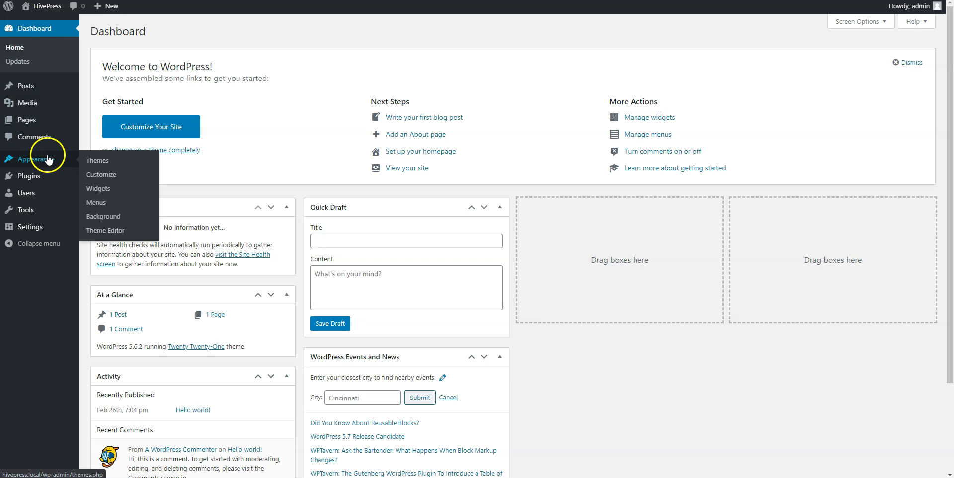
click(100, 162)
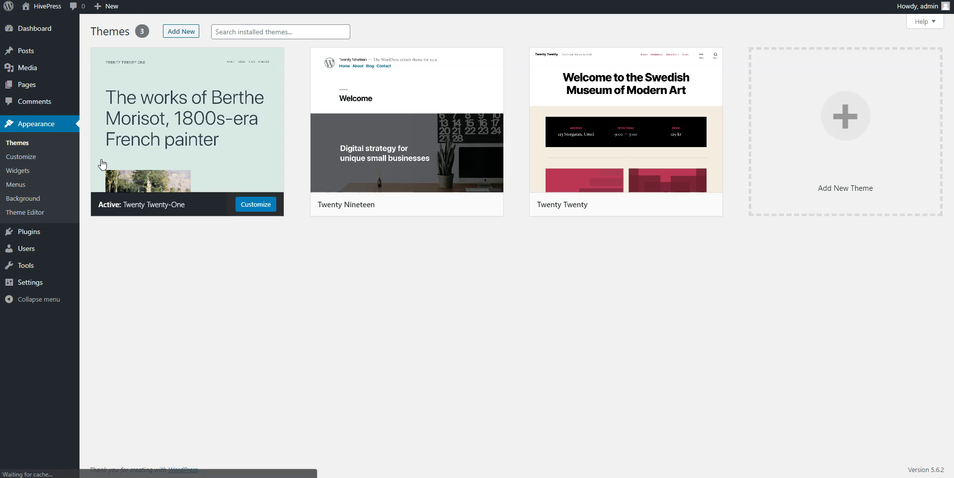
click(174, 36)
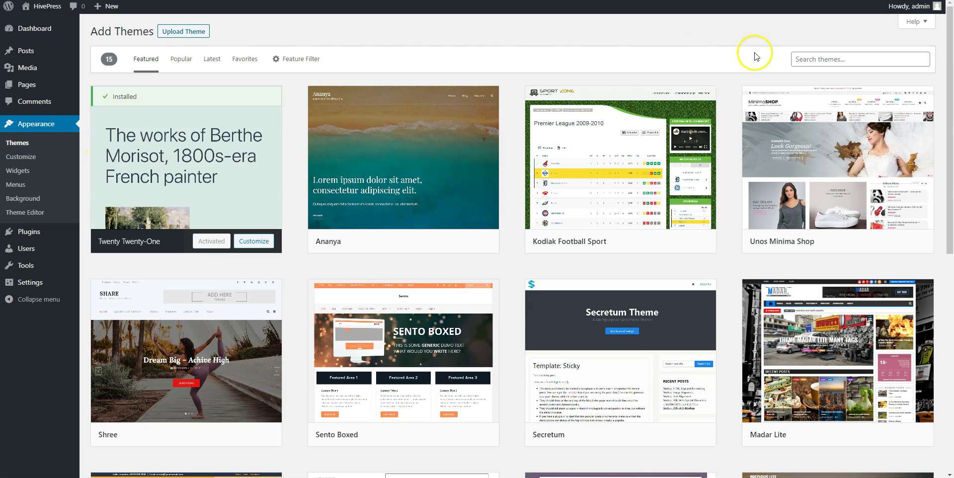
Search the theme directory for ListingHive, then install and activate that theme.
click(796, 57)
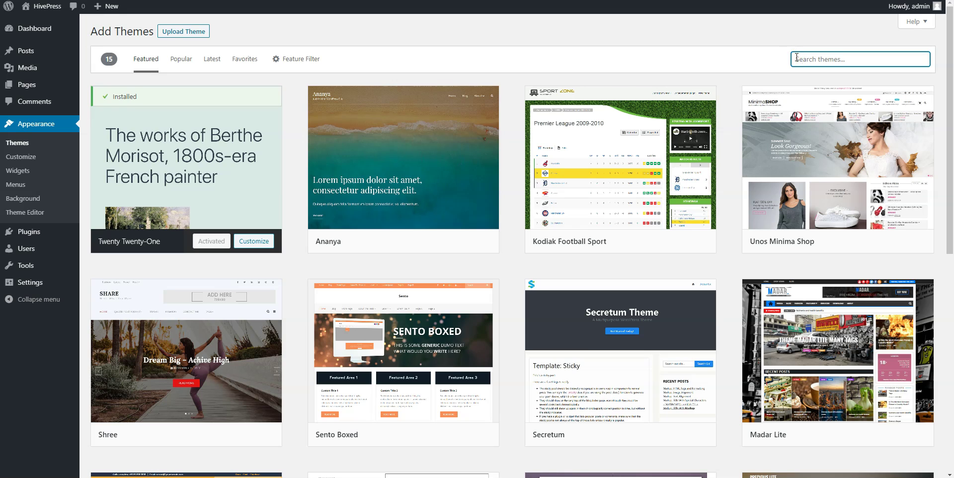
text(Listi)
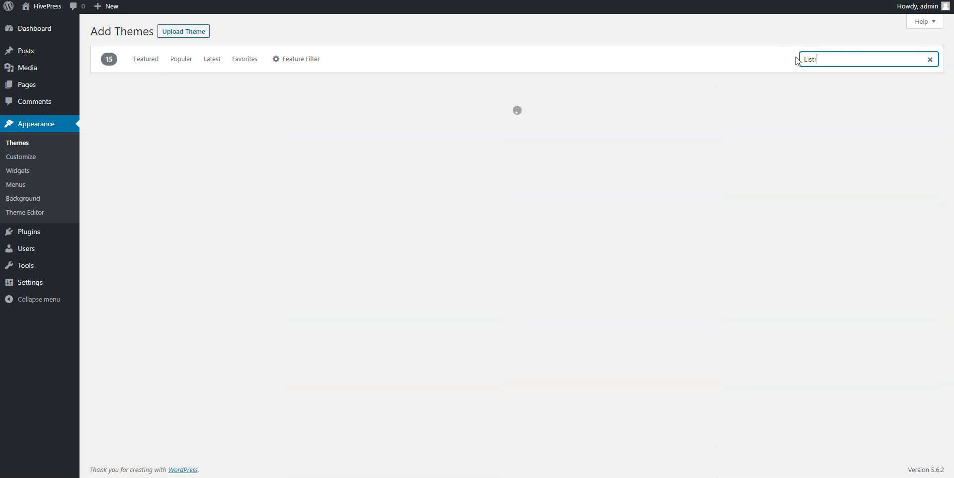
text(ngHive)
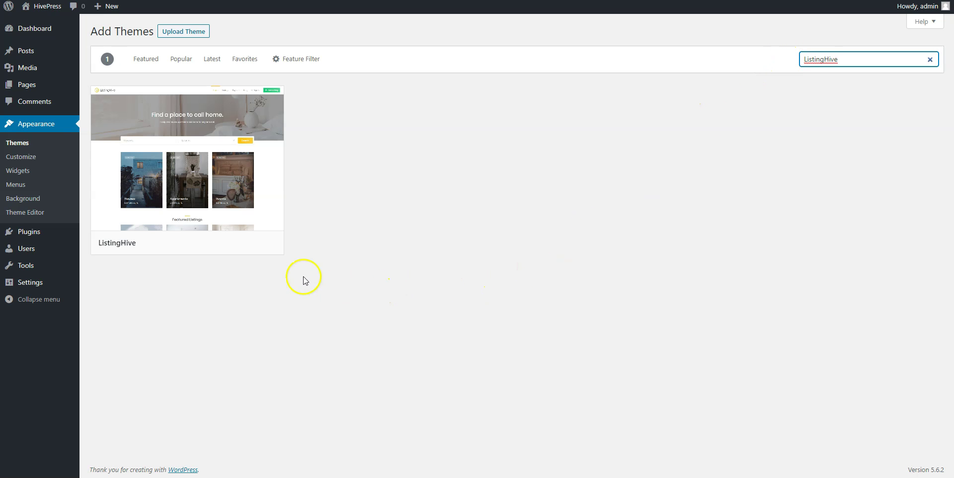
click(229, 243)
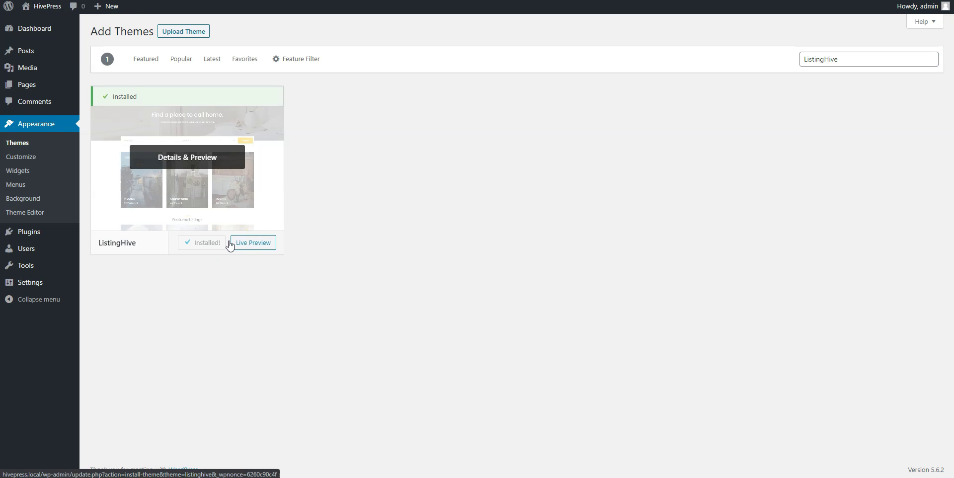
click(212, 244)
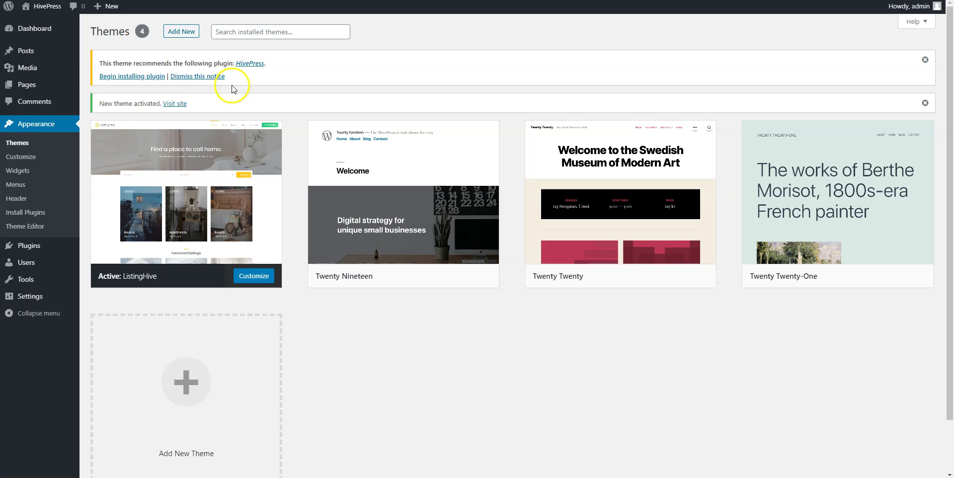
Install and activate the HivePress plugin recommended by the theme.
click(147, 77)
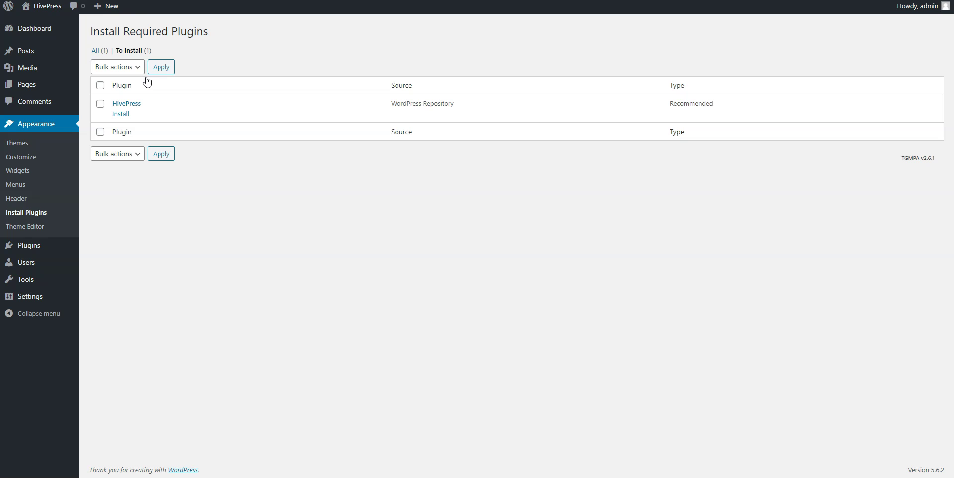
click(101, 104)
click(119, 114)
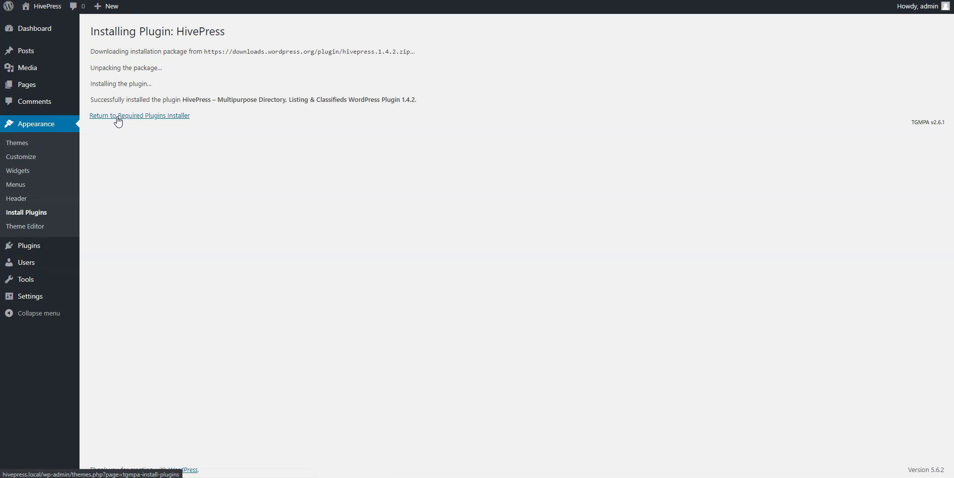
click(118, 117)
click(130, 115)
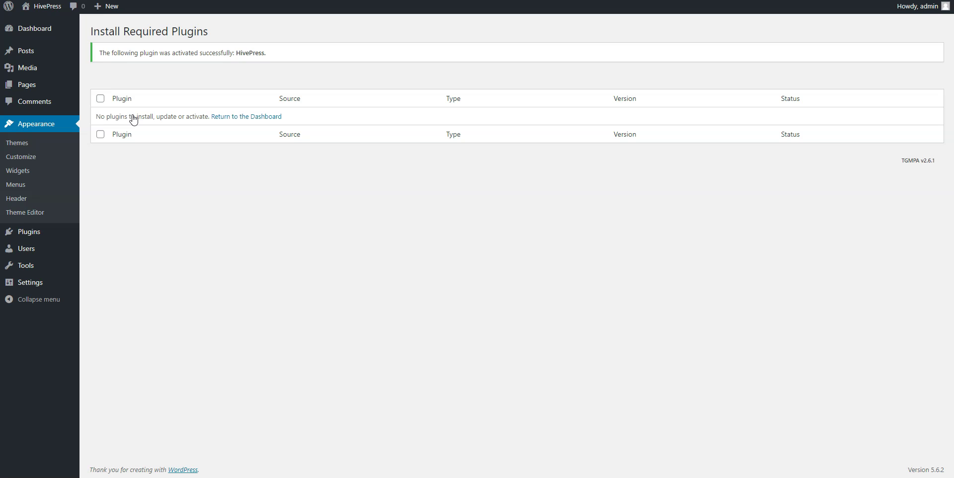
Install the free Geolocation extension from the HivePress extensions and activate it.
click(42, 31)
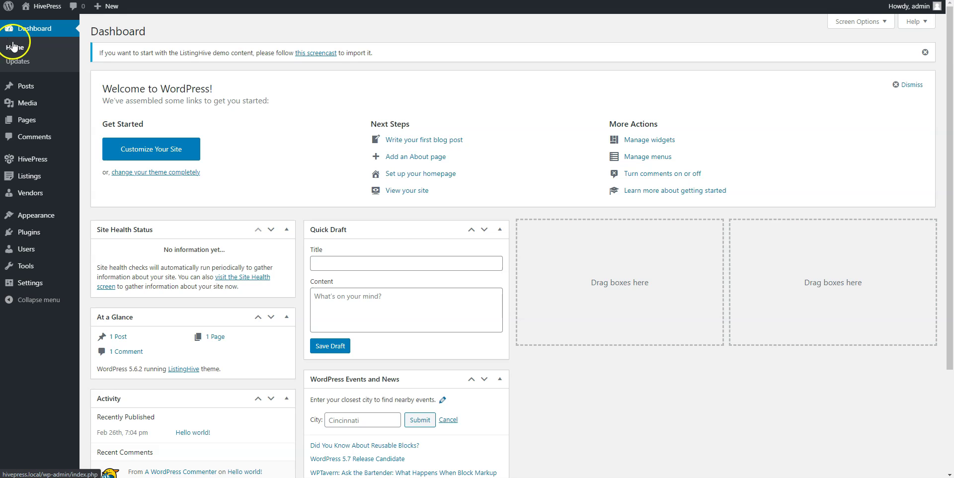
mouse_move(27, 159)
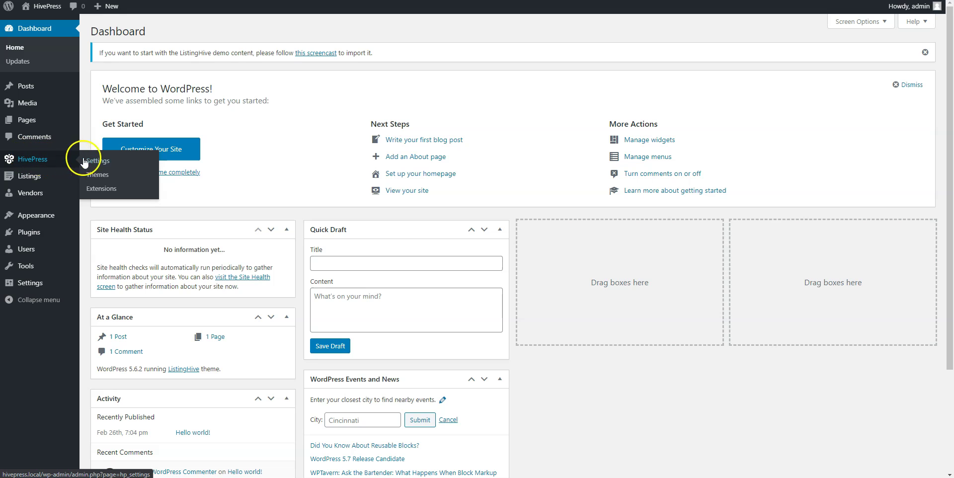
click(102, 189)
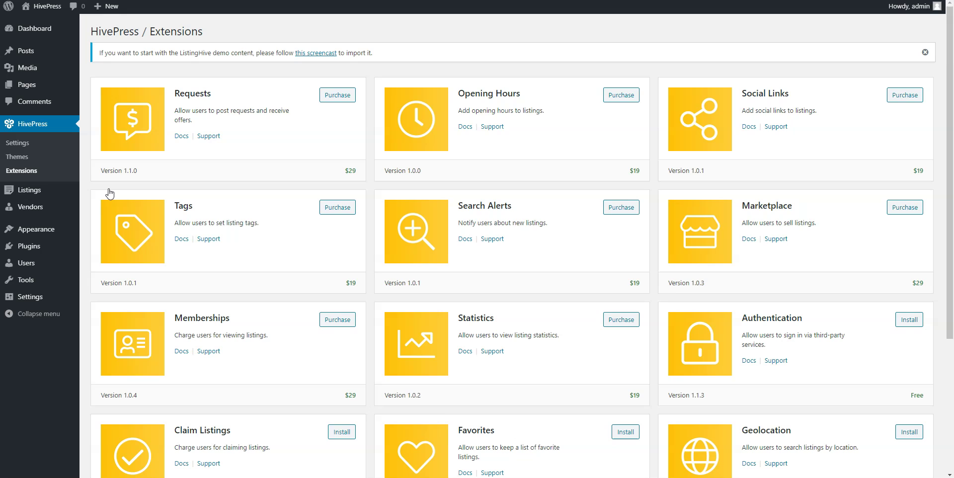
scroll(110, 193, down, 1)
scroll(110, 193, down, 5)
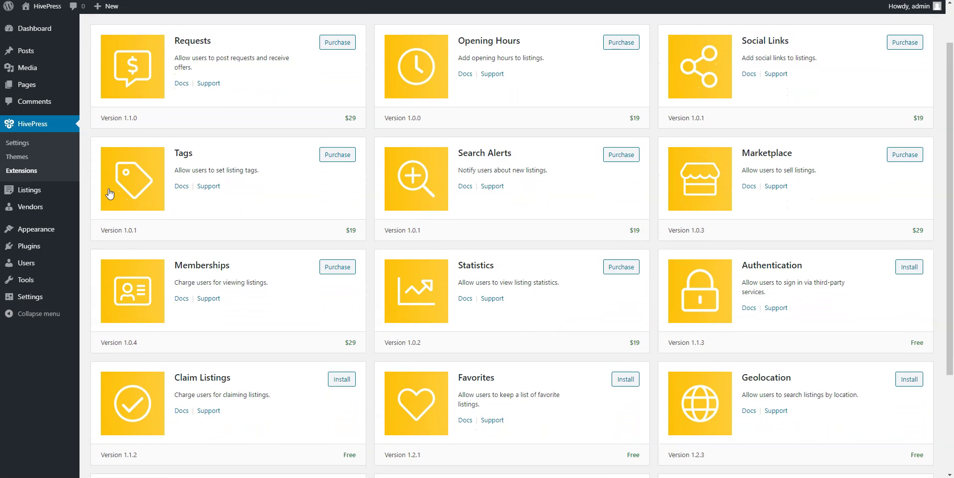
scroll(110, 193, down, 2)
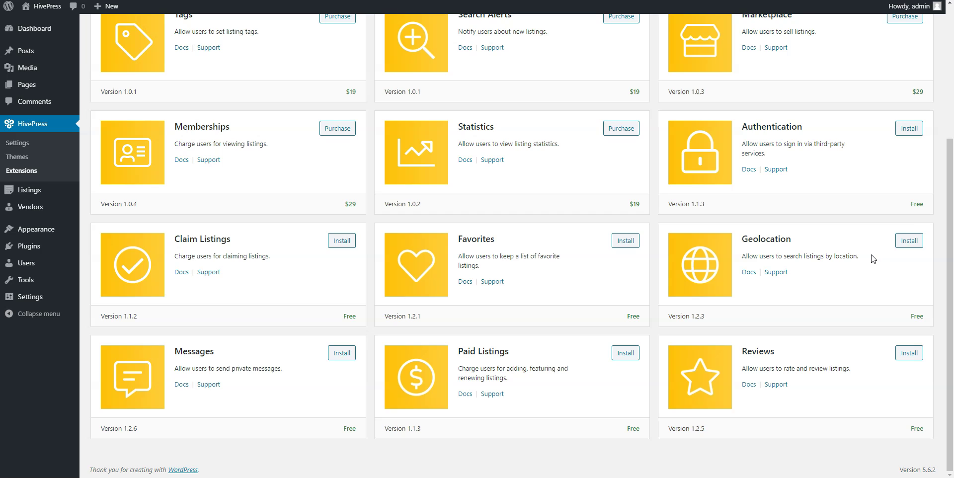
click(906, 242)
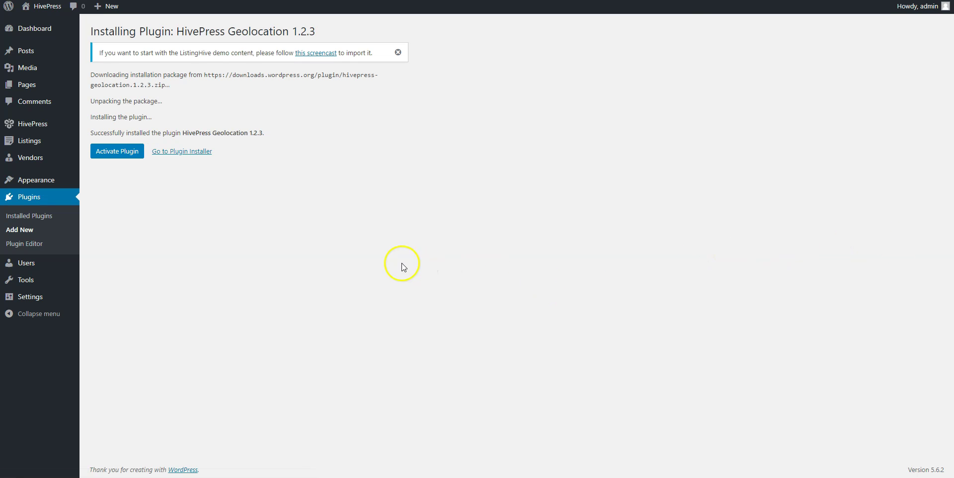
click(118, 155)
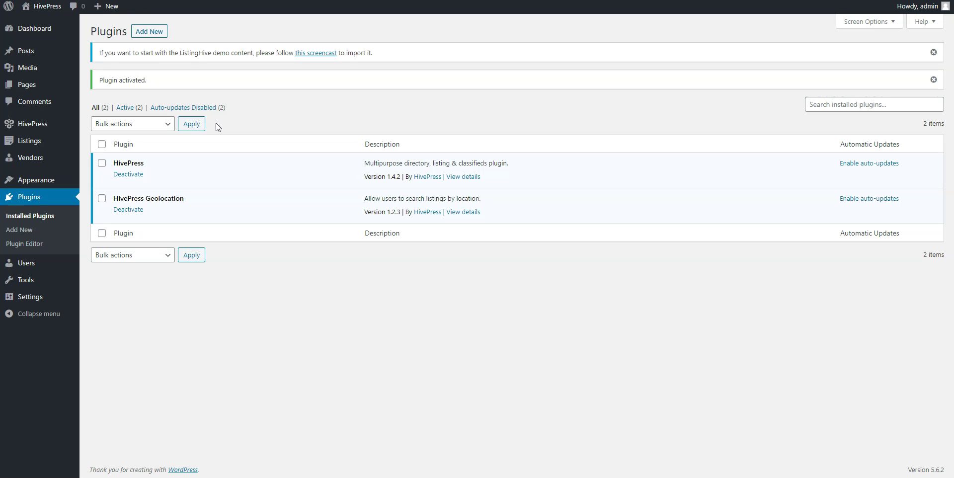
Paste the Google Maps API key into the HivePress integration settings and save the changes.
mouse_move(43, 124)
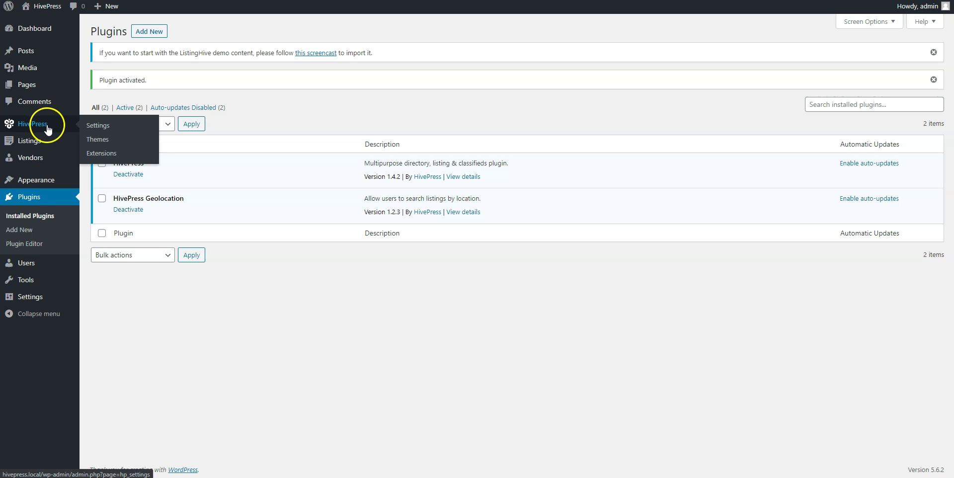
click(87, 126)
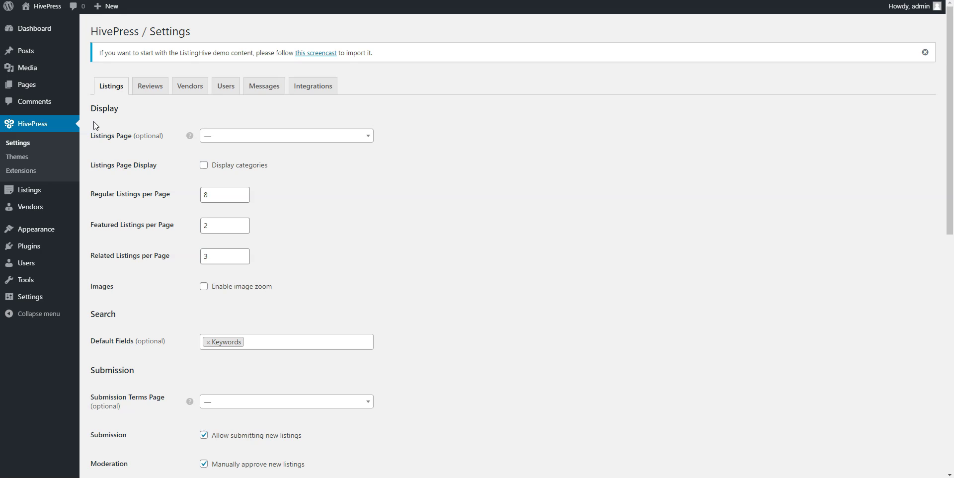
click(313, 92)
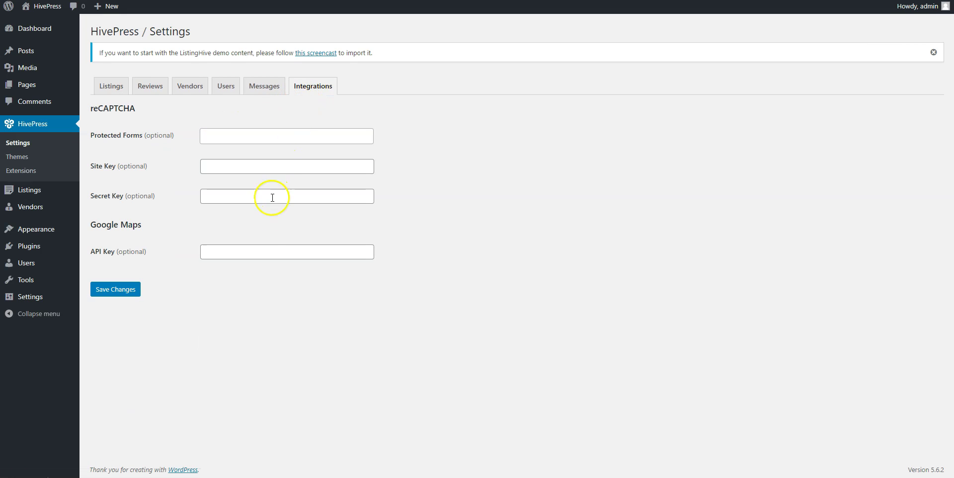
click(256, 253)
key(ctrl+v)
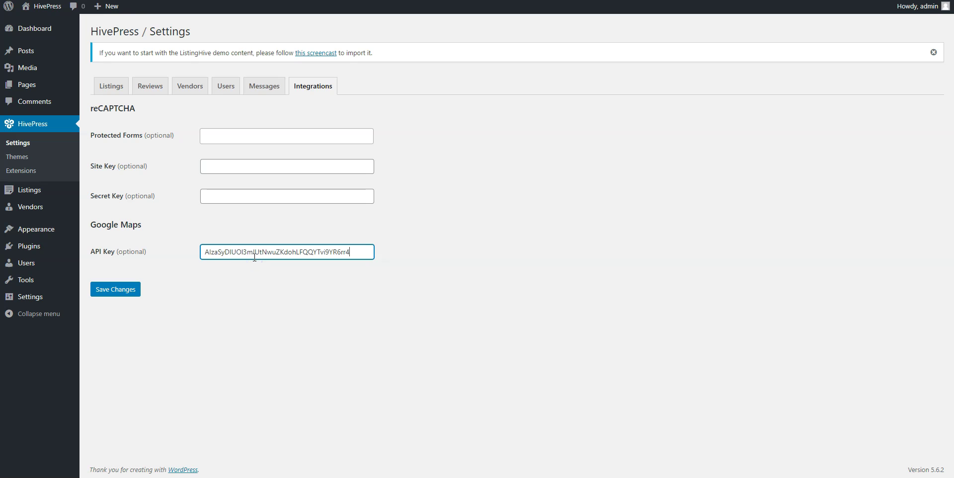
click(132, 291)
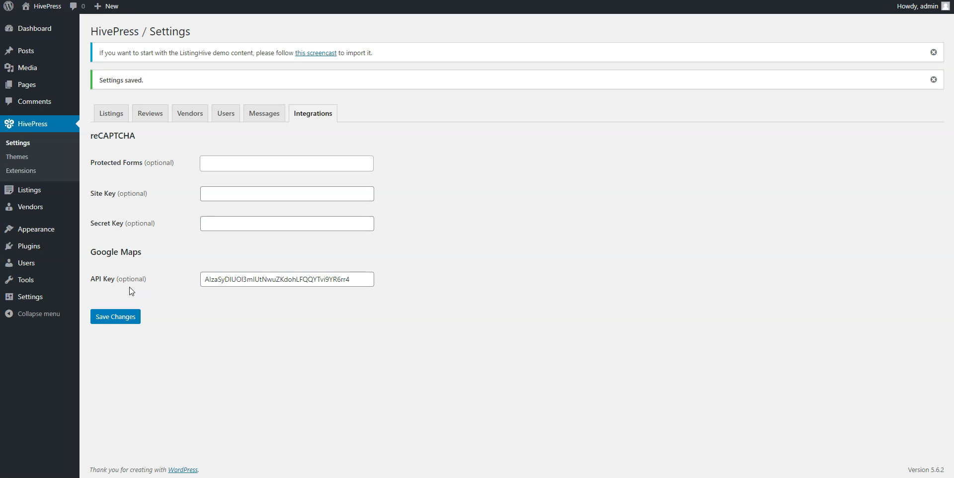
Fill in a new listing category named Restaurants with the description "Best restaurants in town".
mouse_move(47, 189)
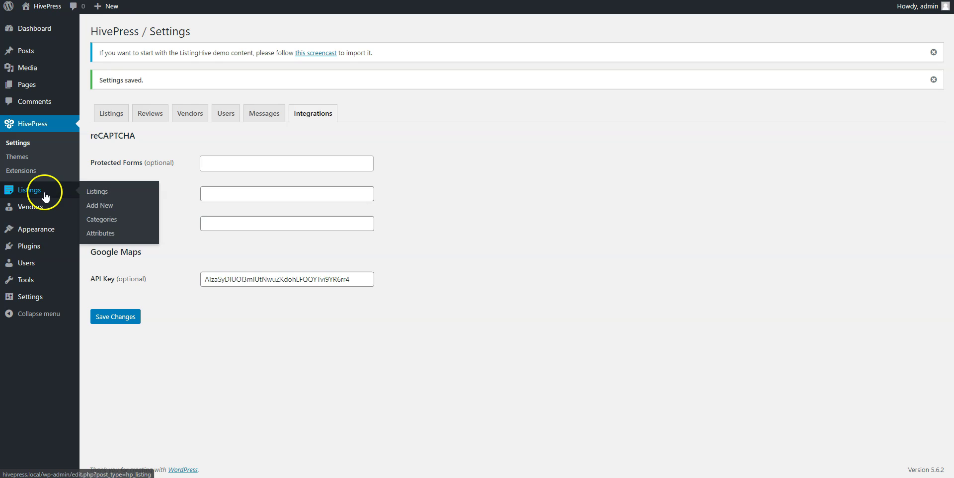
click(103, 214)
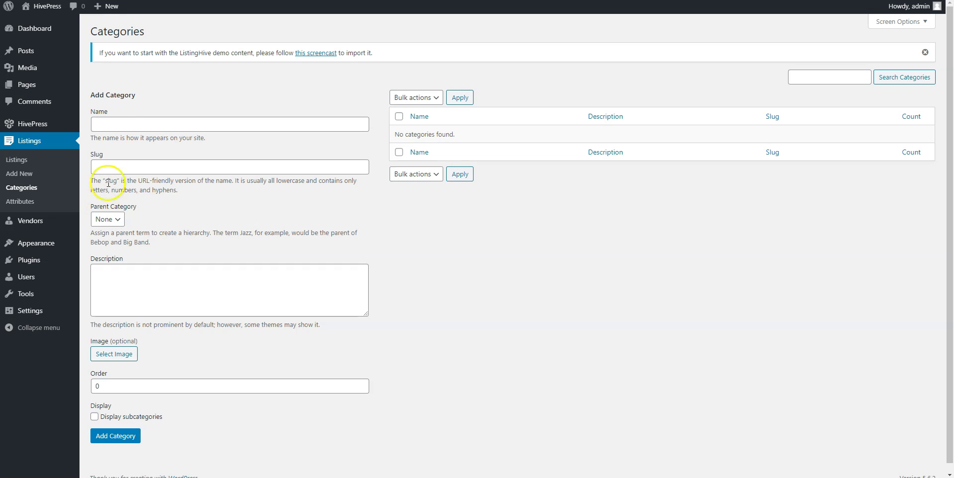
click(124, 130)
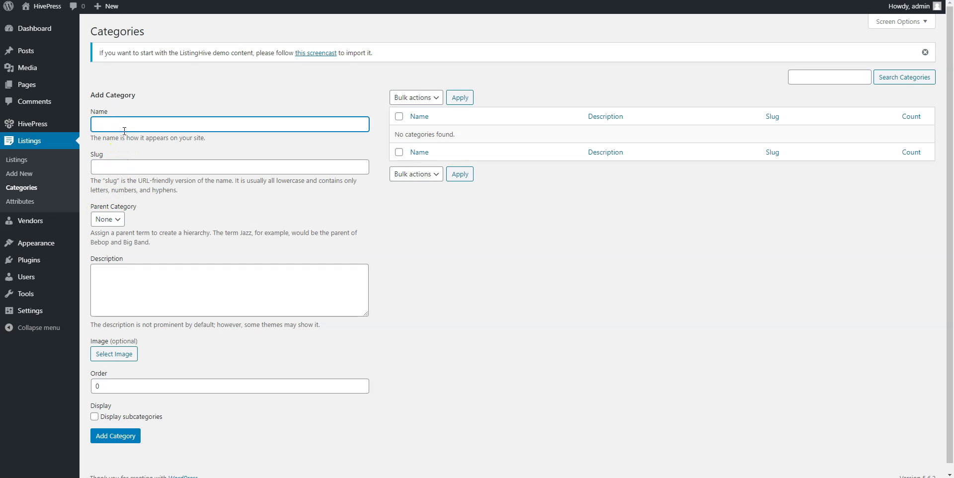
text(Restaurants)
click(143, 277)
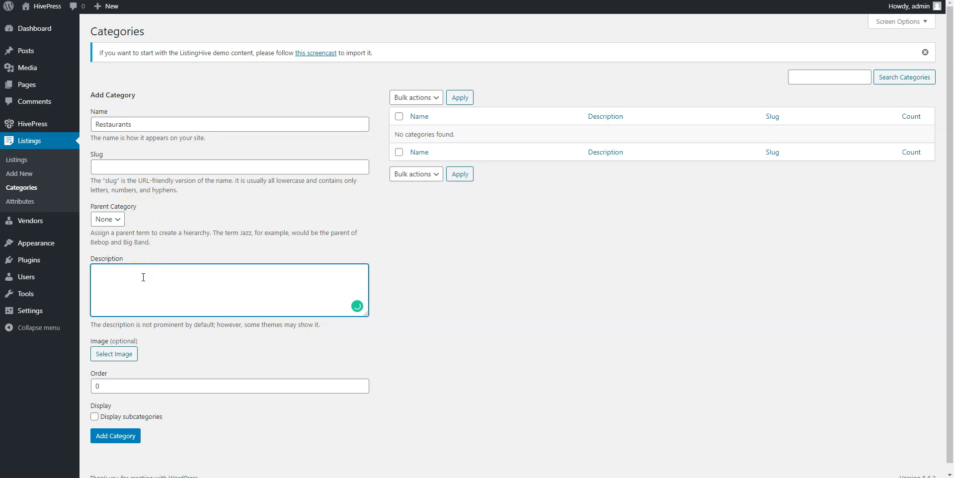
text(Best restaurants.in town)
click(140, 292)
Upload Restaurants.jpg from the HivePress folder as the category image and add the Restaurants category.
click(120, 353)
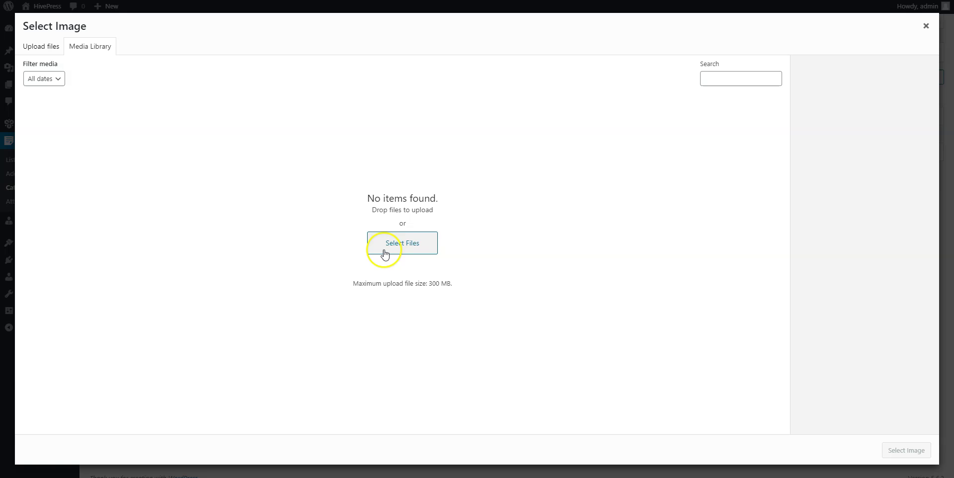
click(383, 248)
click(287, 151)
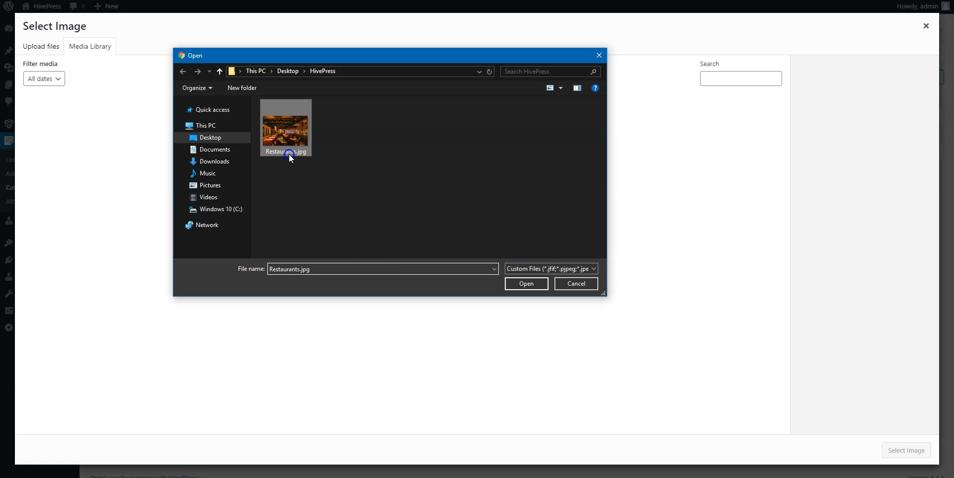
click(521, 286)
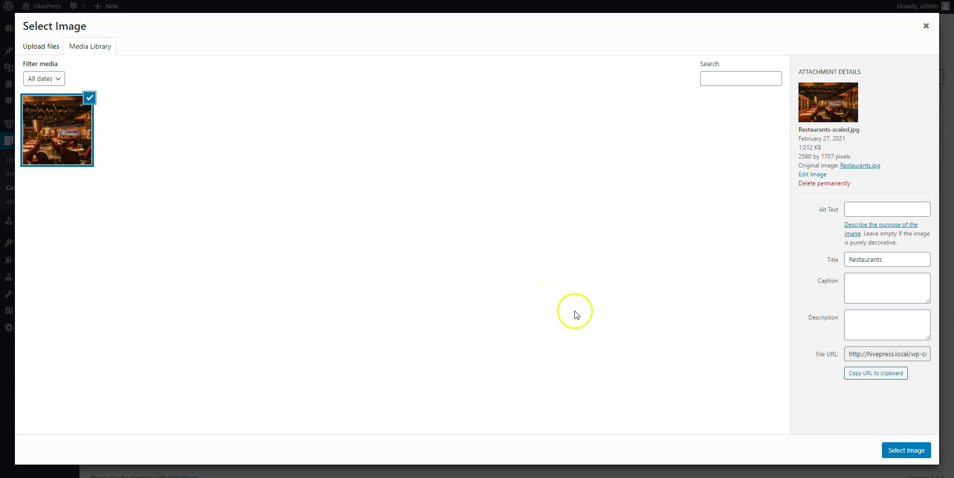
click(894, 451)
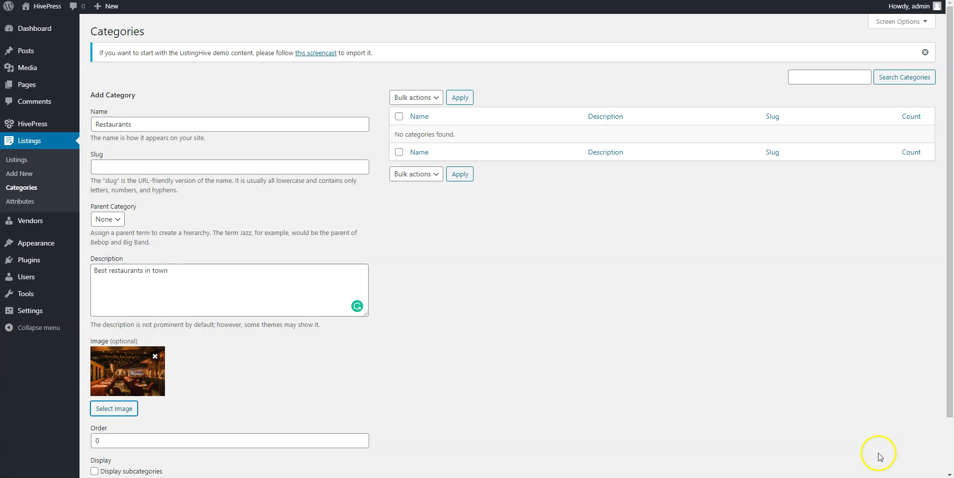
scroll(695, 441, down, 2)
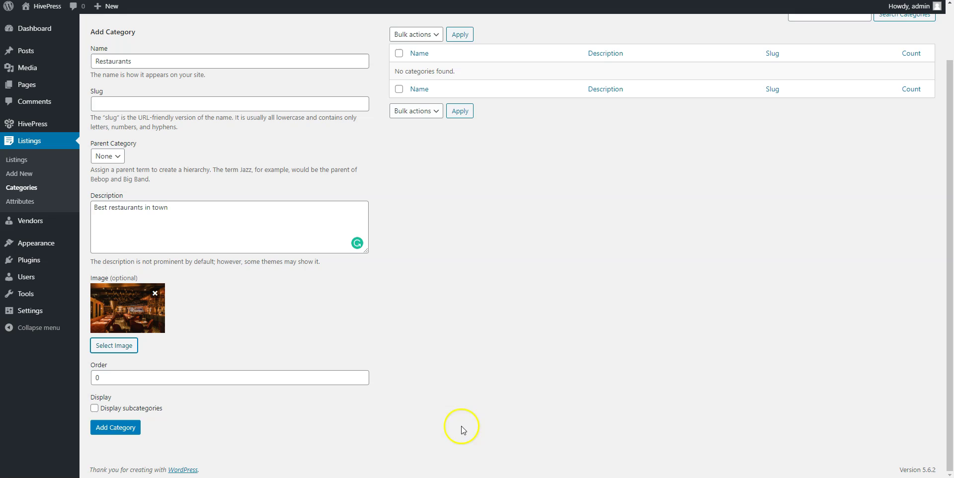
click(128, 428)
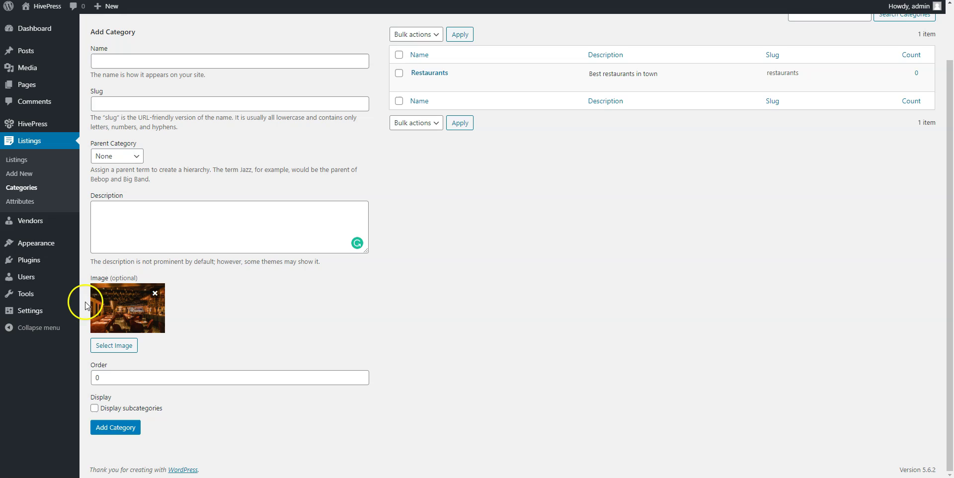
Start a new listing attribute titled "Average Cost".
click(31, 203)
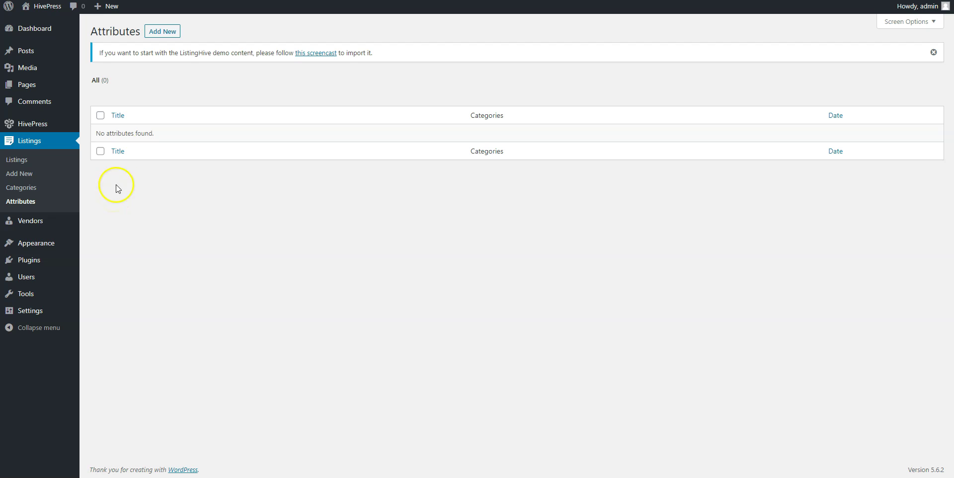
click(155, 34)
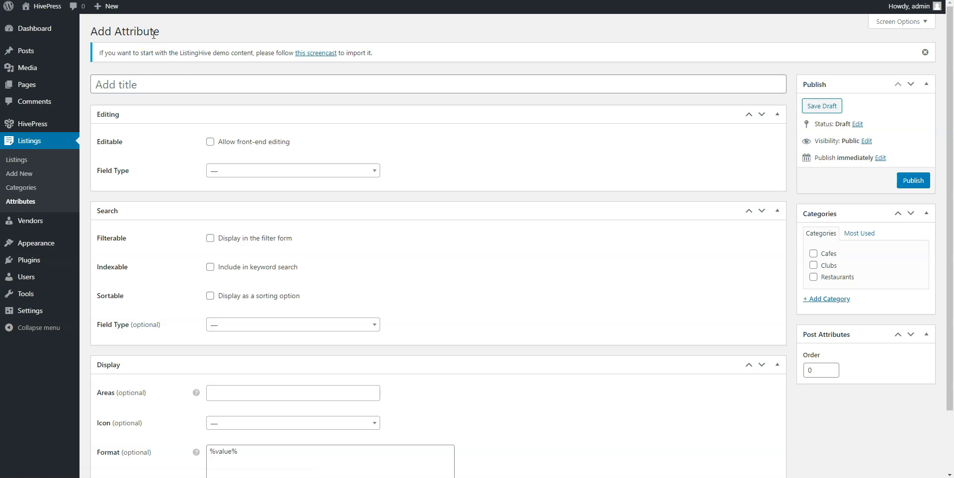
click(147, 85)
text(Ave)
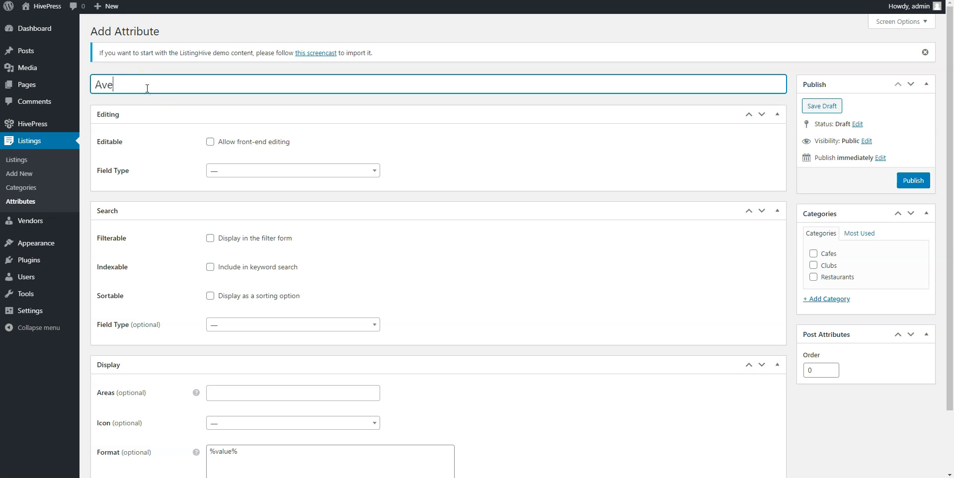
text(rage Cost)
Allow front-end editing of the Average Cost attribute and set its editing field type to Number.
click(209, 142)
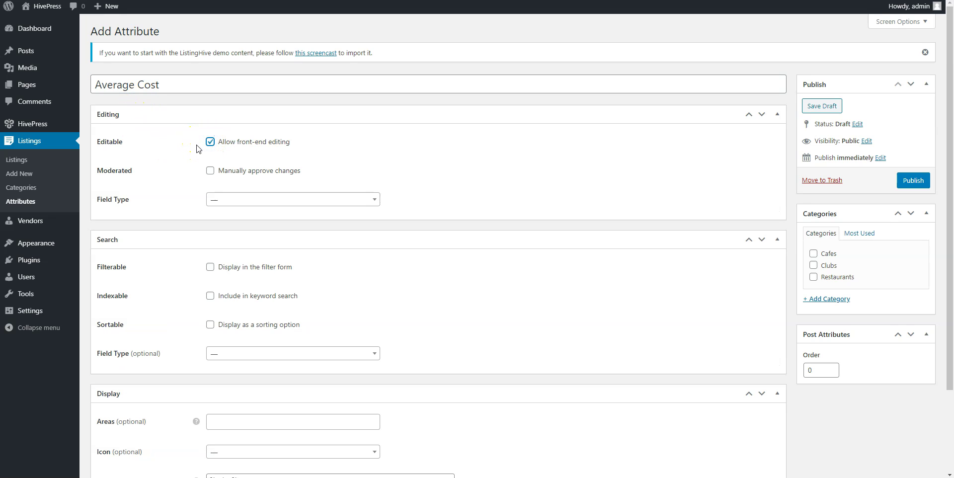
click(228, 205)
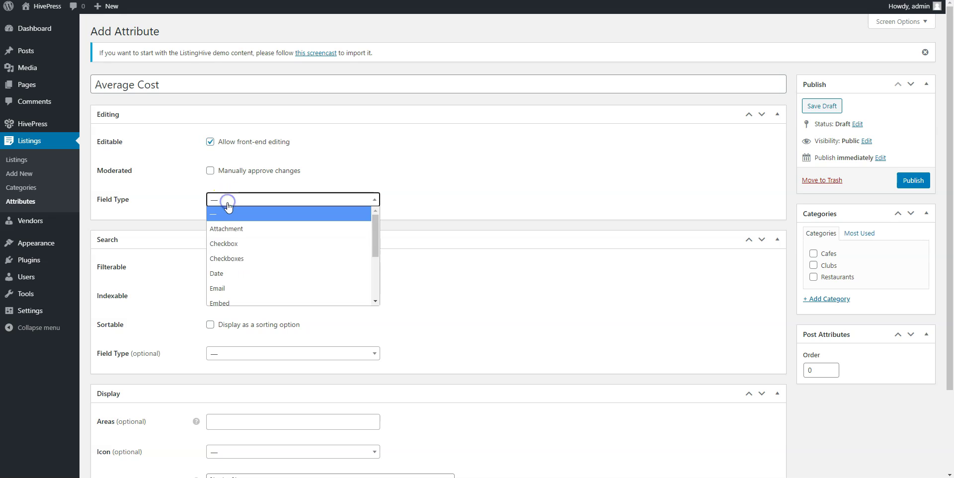
scroll(229, 256, down, 3)
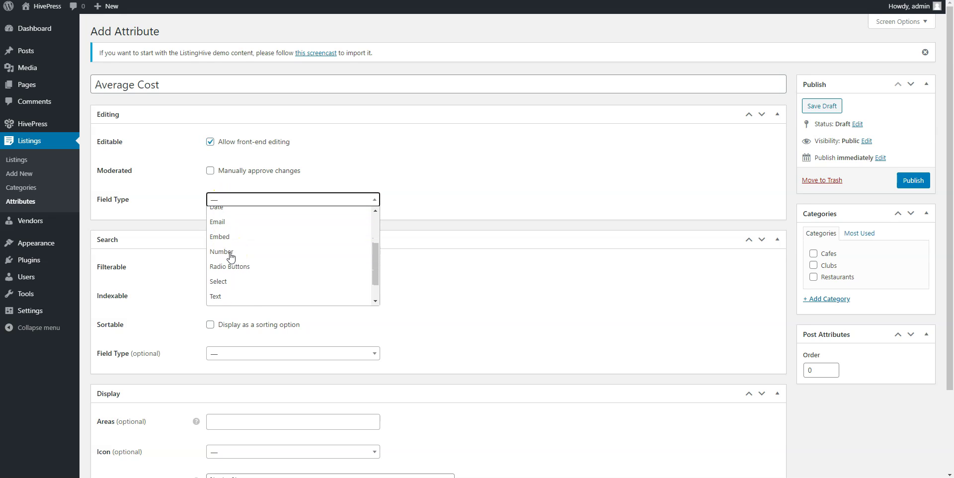
click(228, 257)
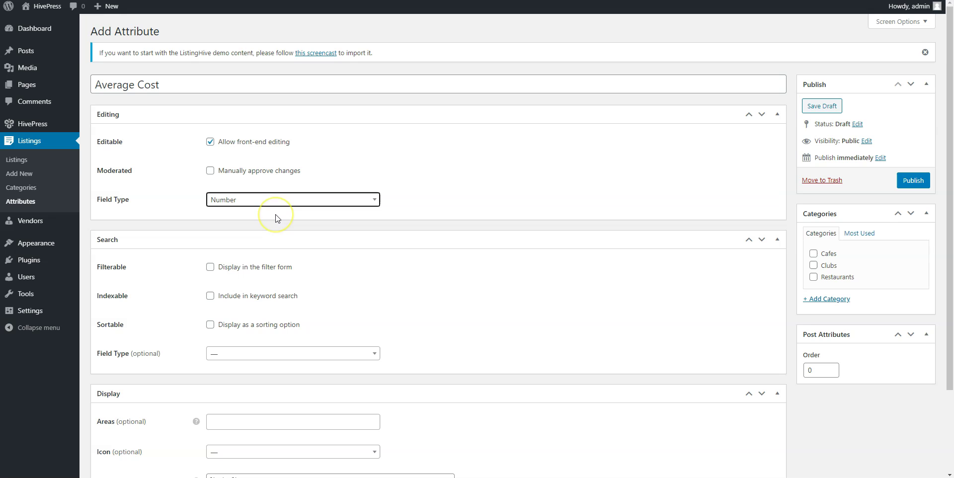
Make the attribute filterable and sortable in search, with Number Range as its search field type.
scroll(278, 219, down, 1)
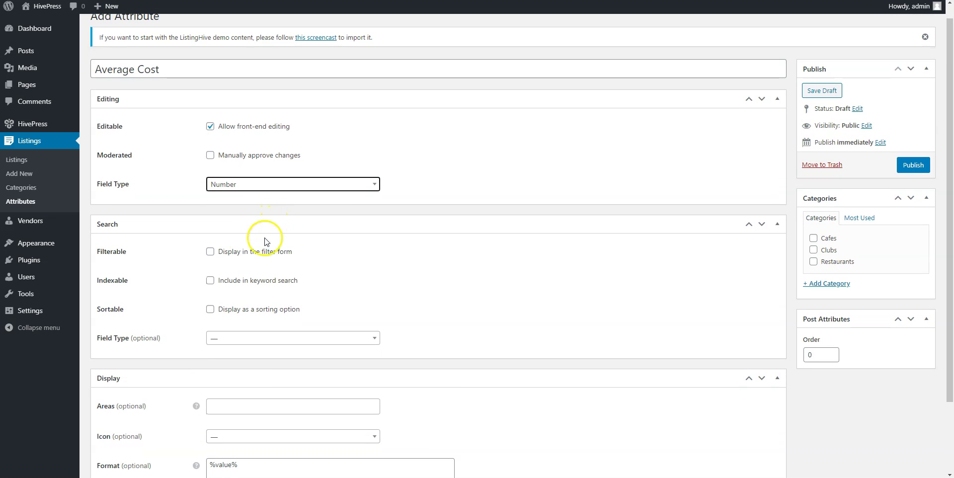
click(210, 253)
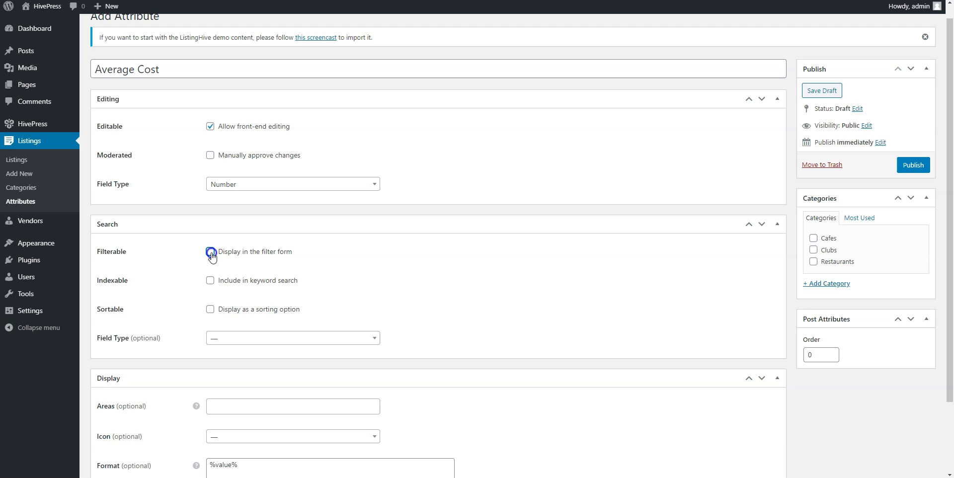
click(210, 310)
click(234, 337)
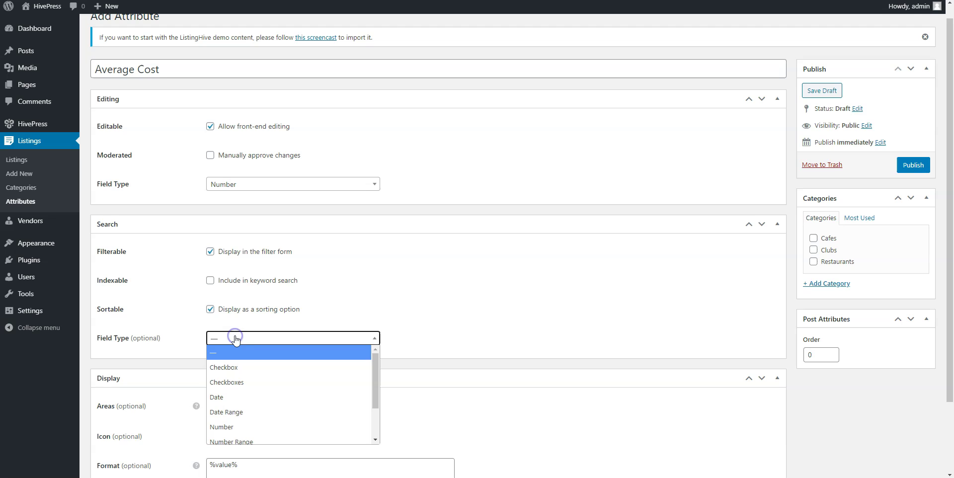
scroll(241, 368, down, 2)
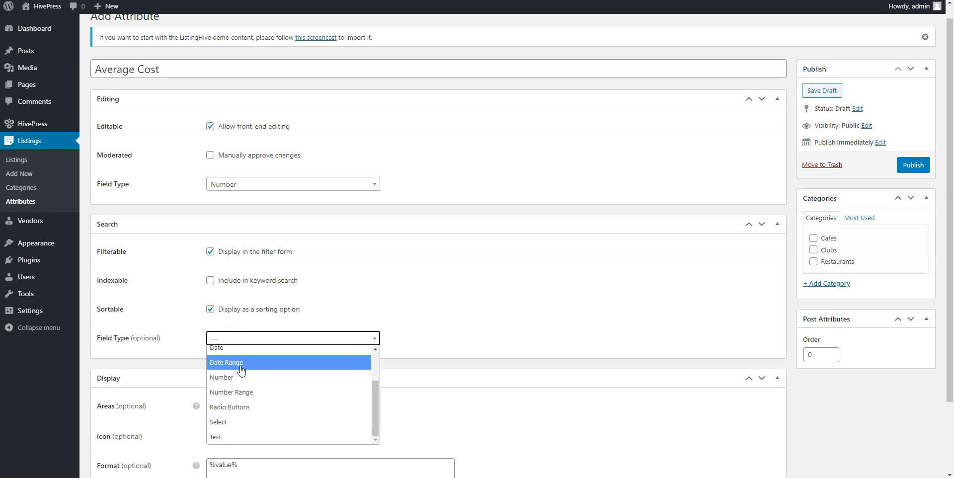
click(243, 392)
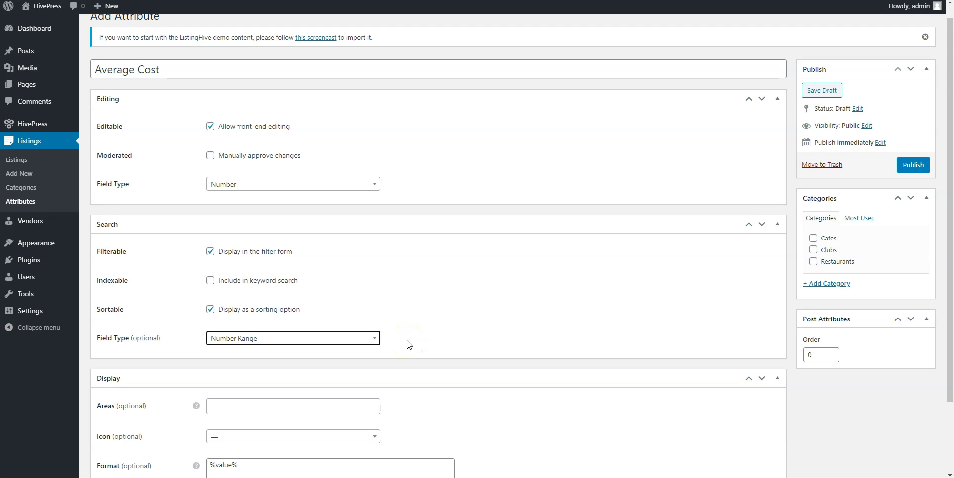
Set the attribute's display areas to Block (primary) and Page (primary).
scroll(408, 344, down, 3)
click(346, 321)
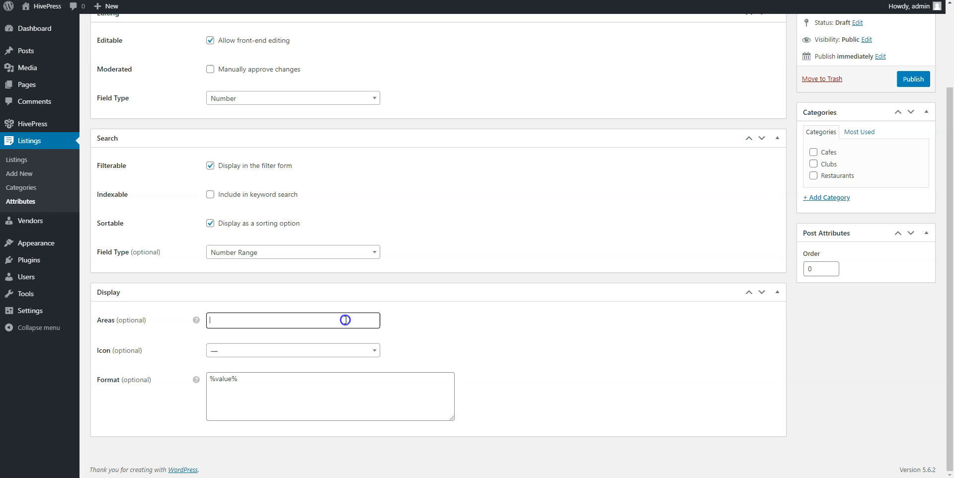
click(314, 336)
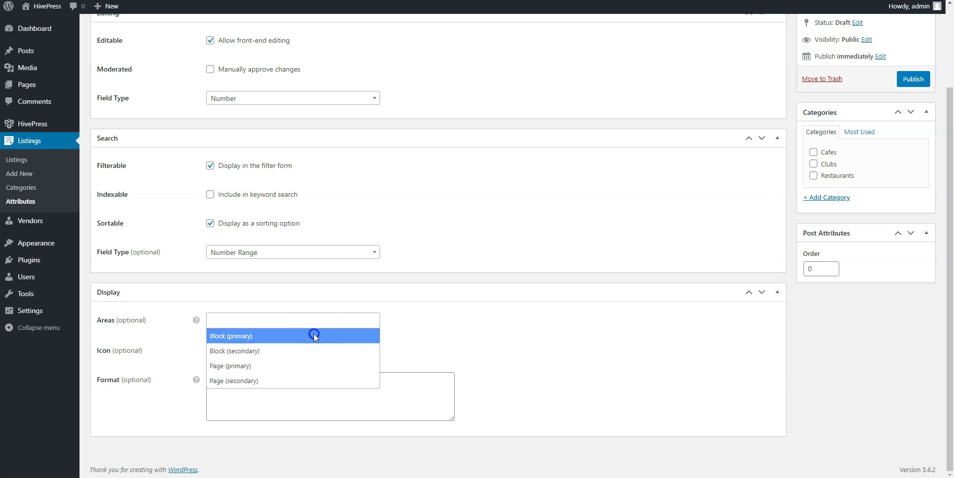
click(314, 319)
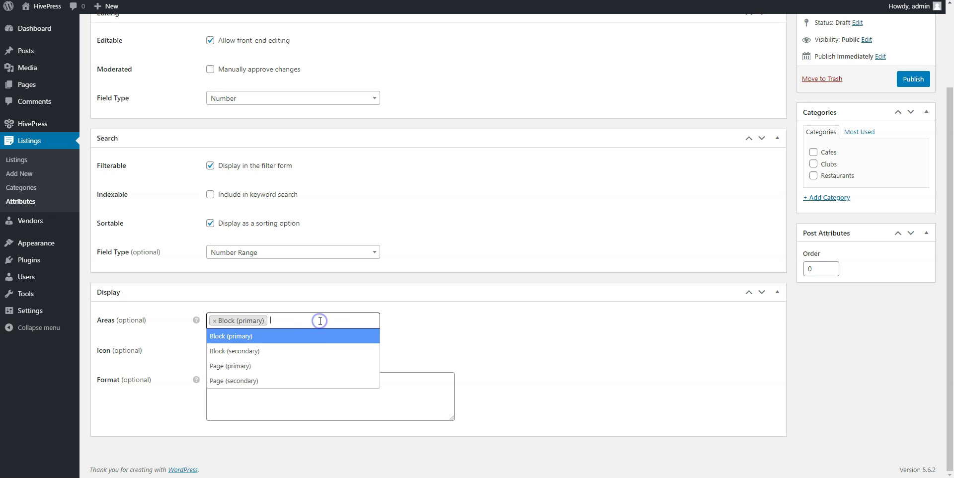
click(273, 365)
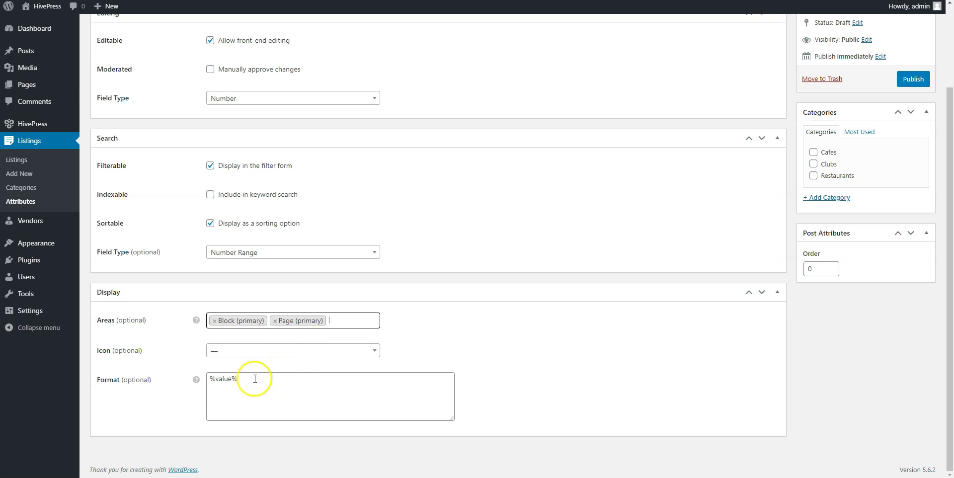
Set the attribute's display format to $%value% and publish the attribute.
click(211, 379)
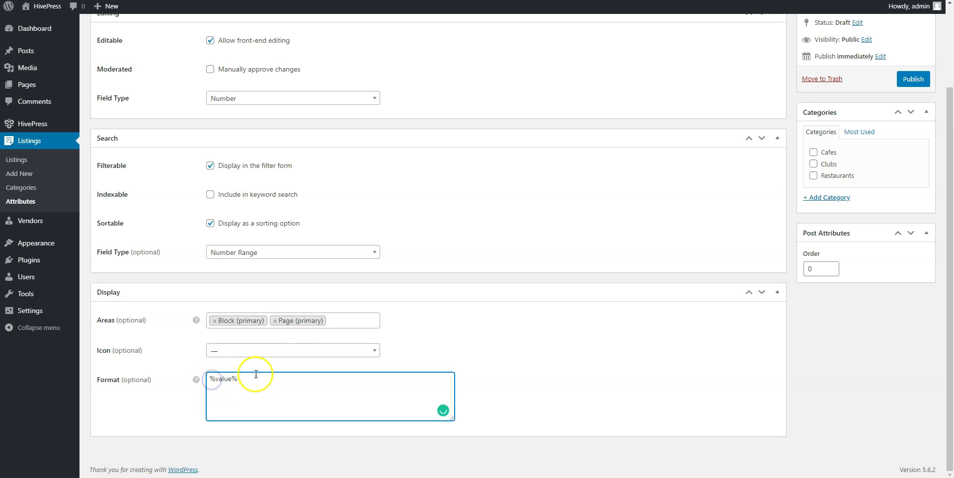
text($)
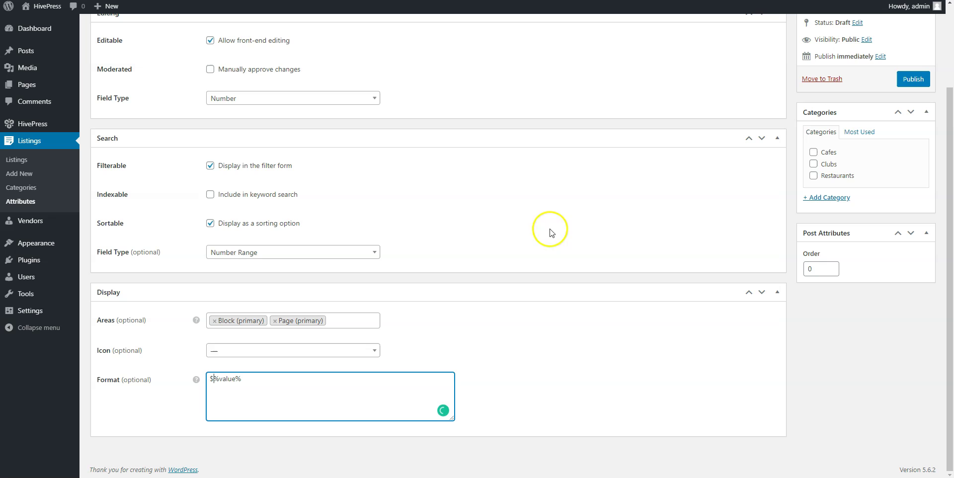
click(910, 84)
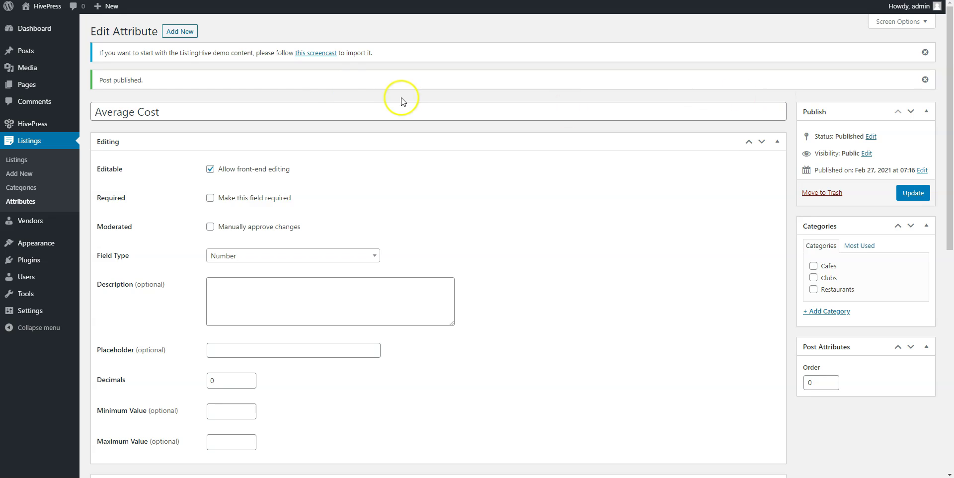
Start a new listing in the Restaurants category from the site's front end and upload Restaurant_.jpg as its image.
click(52, 20)
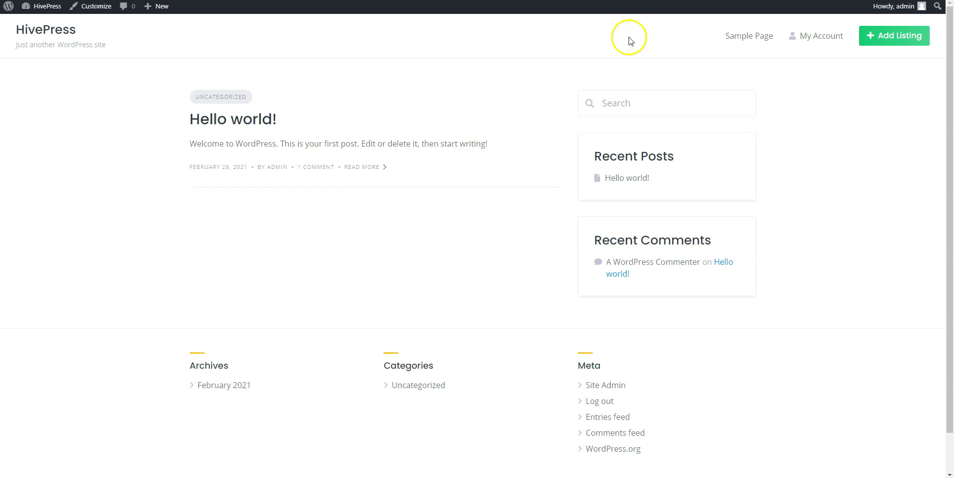
click(876, 38)
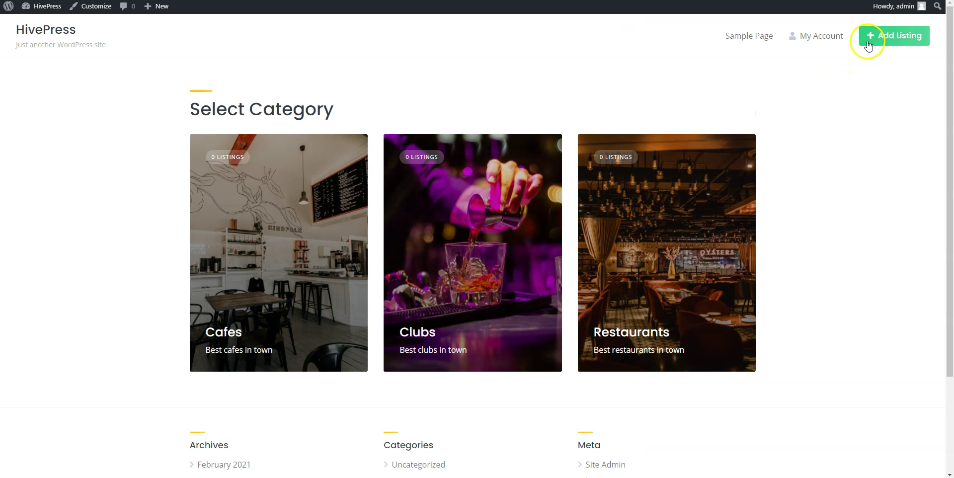
click(674, 251)
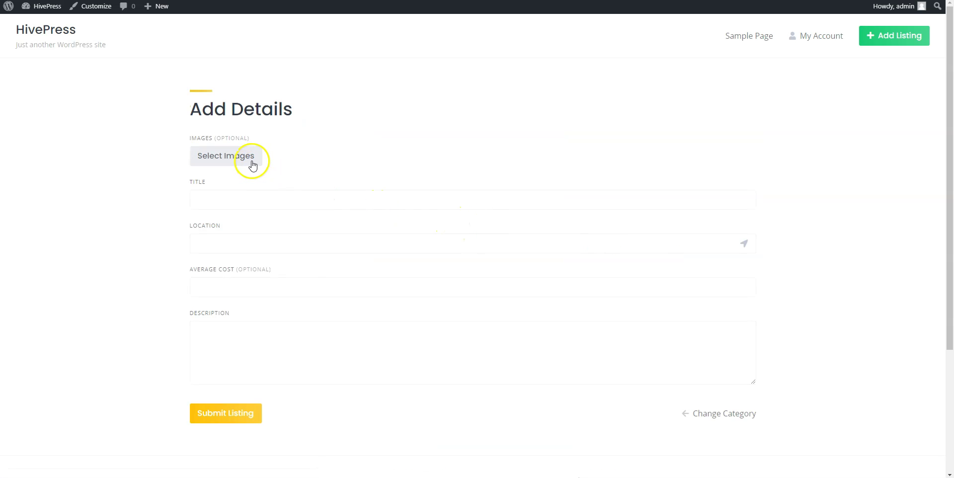
click(253, 162)
click(279, 145)
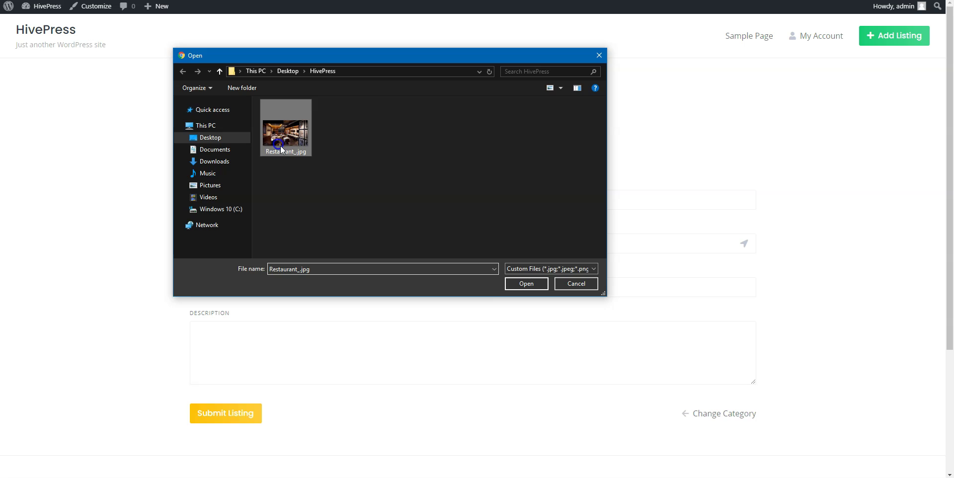
click(526, 283)
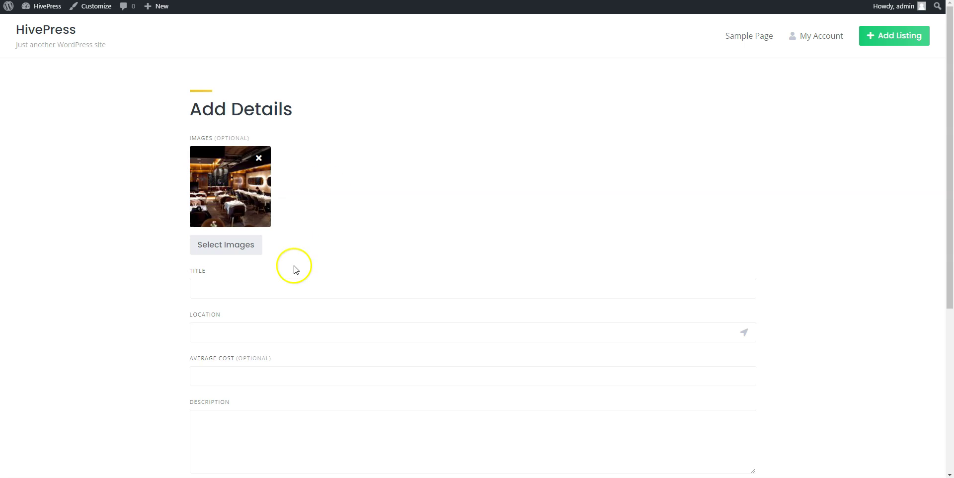
Enter the listing title "Royal", the restaurant's street address as the location, and an average cost of 30.
click(286, 284)
text(Royal)
key(Tab)
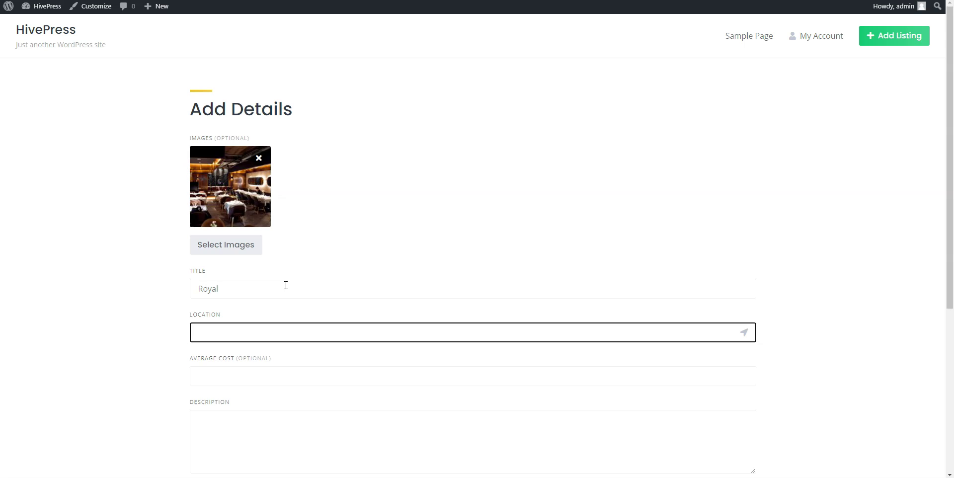
text(5901 Jefferson St, West New York, NJ)
click(255, 378)
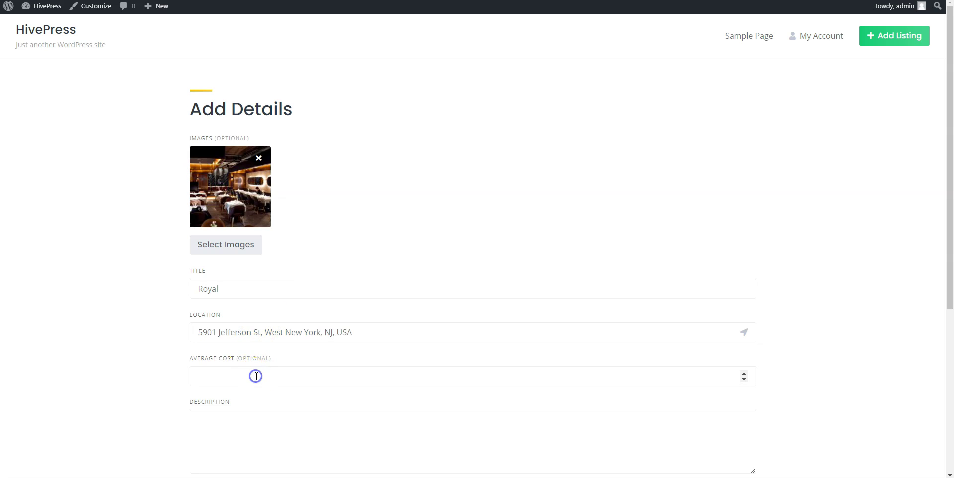
click(256, 376)
text(30)
Add the description "Example" to the listing and submit it.
click(233, 421)
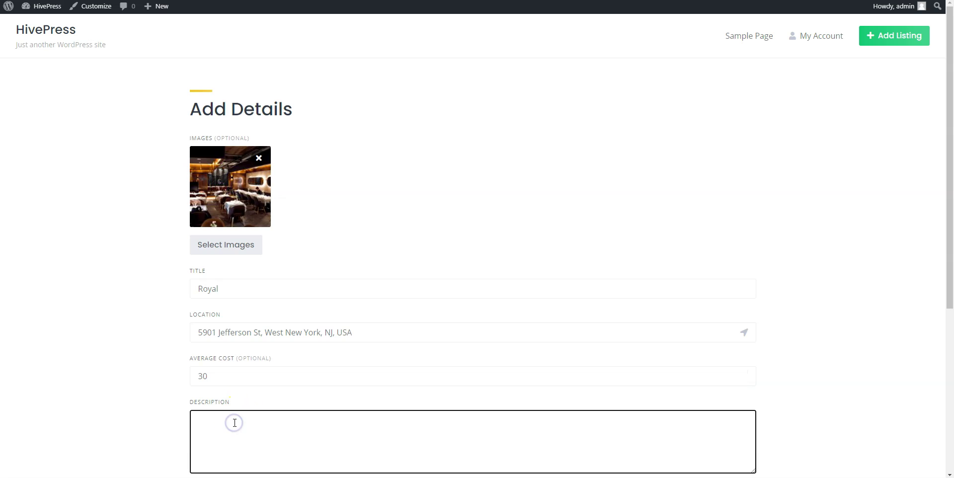
text(Example)
scroll(234, 423, down, 2)
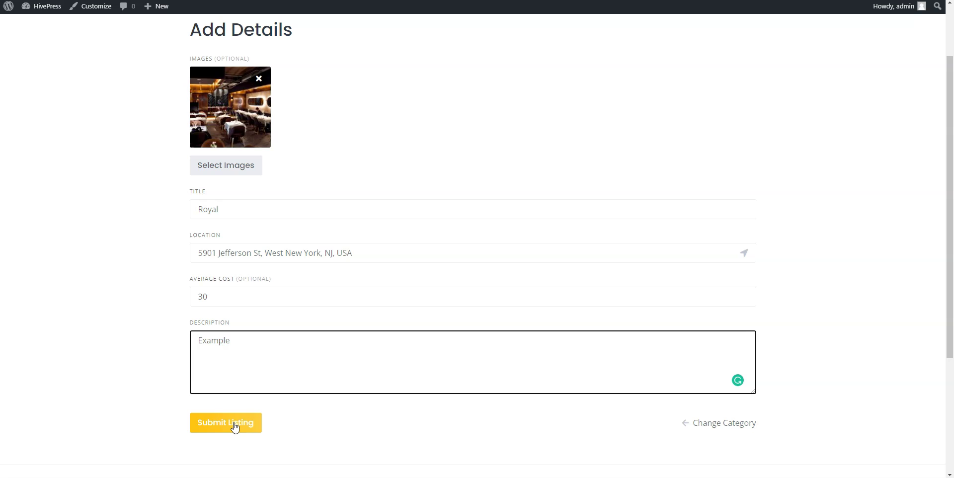
click(230, 426)
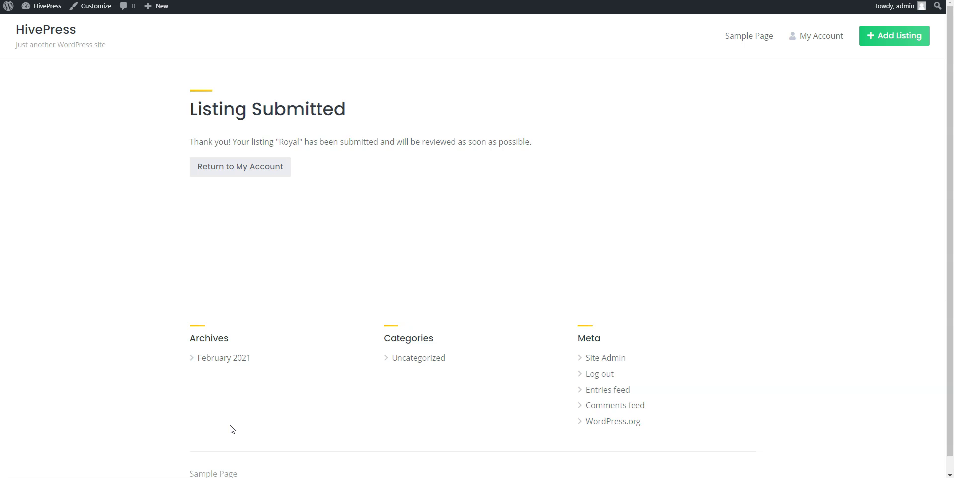
Return to the WordPress admin area, open the pending Royal listing and publish it.
click(47, 7)
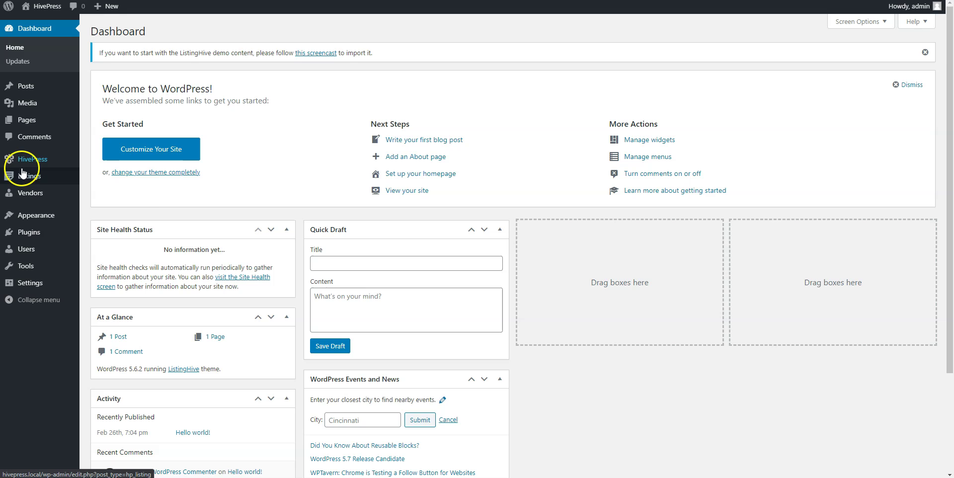
click(25, 177)
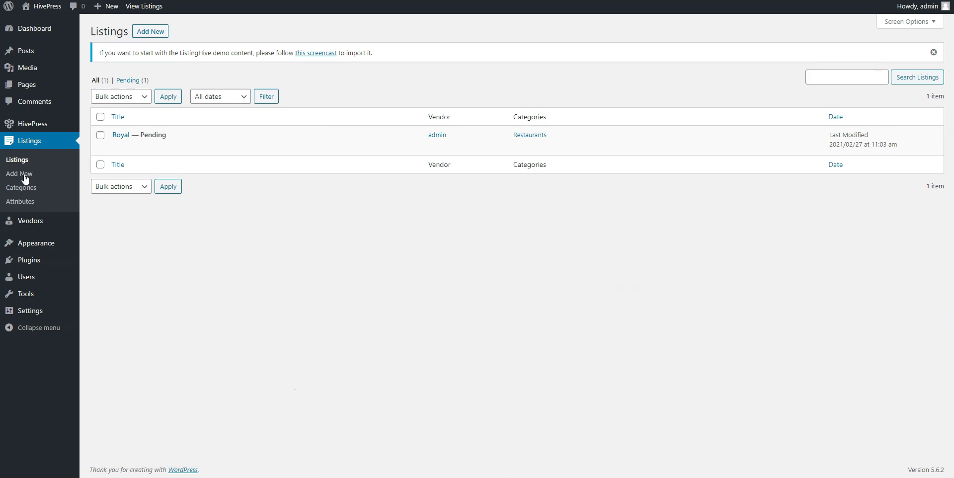
click(121, 136)
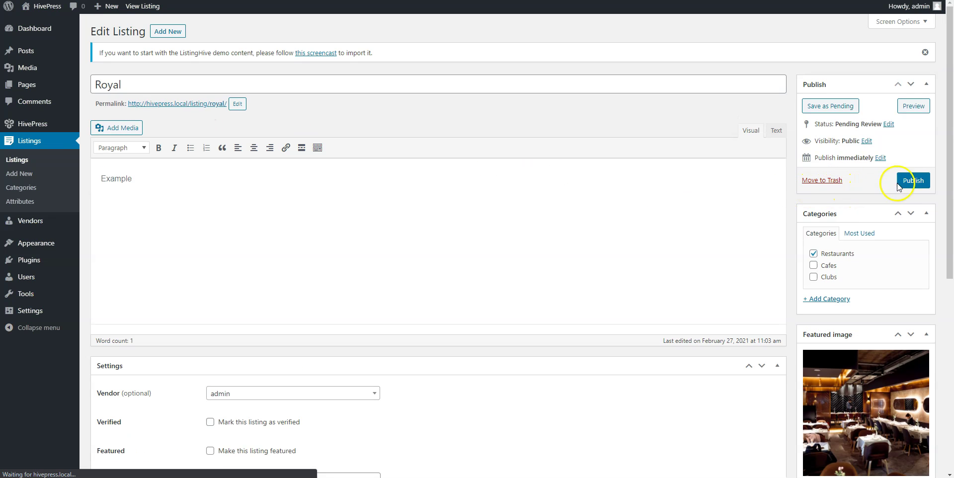
click(913, 181)
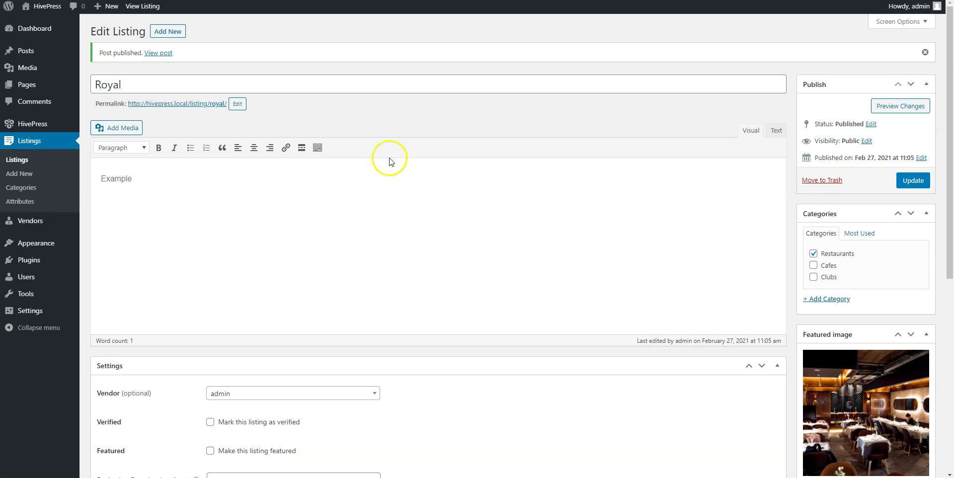
Create a new page titled "Example".
mouse_move(29, 85)
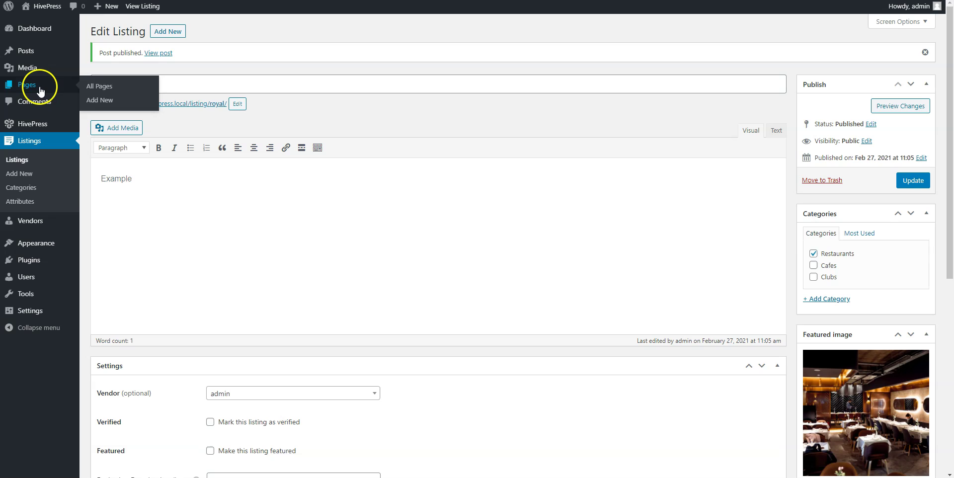
click(97, 102)
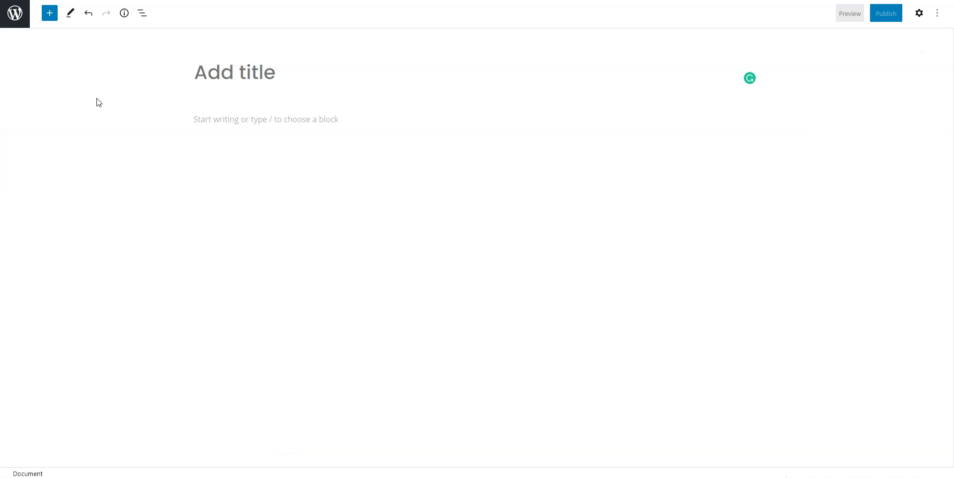
click(225, 77)
text(Example)
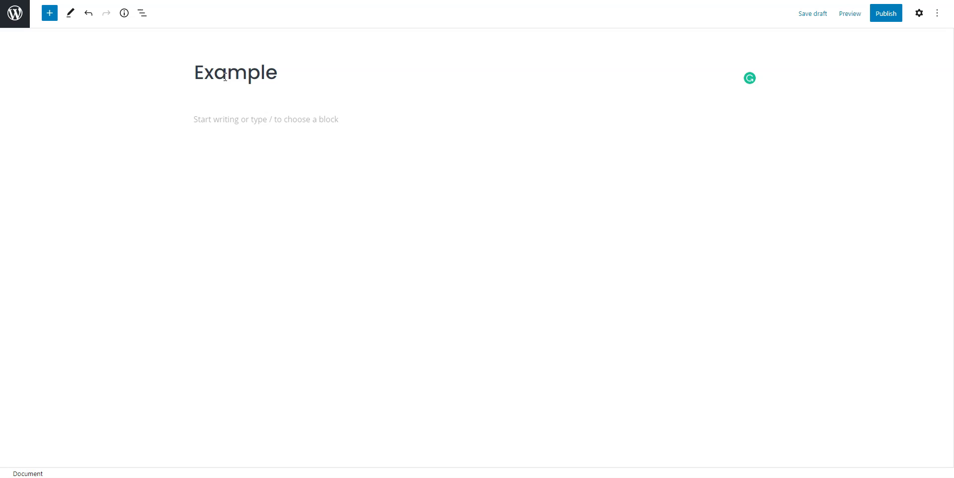
Add the Listing Search Form, Listing Categories and Listings blocks to the Example page, in that order.
click(250, 115)
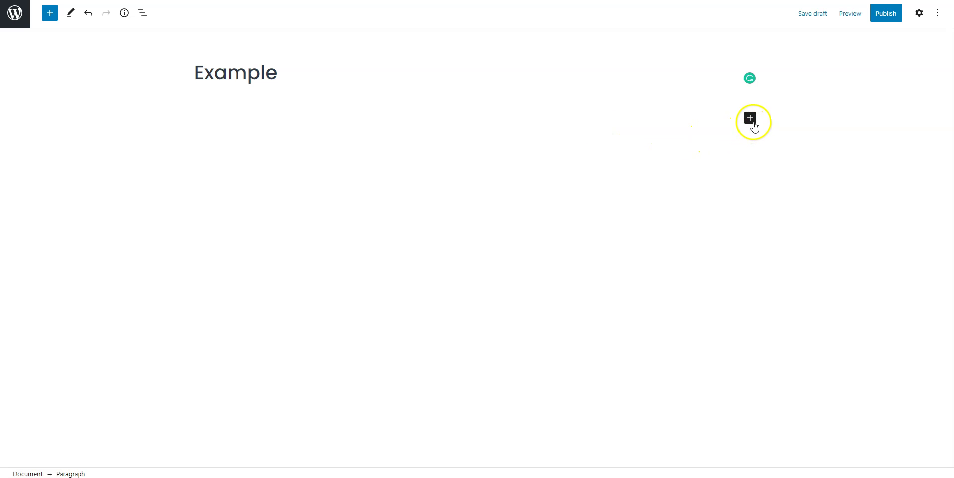
click(750, 119)
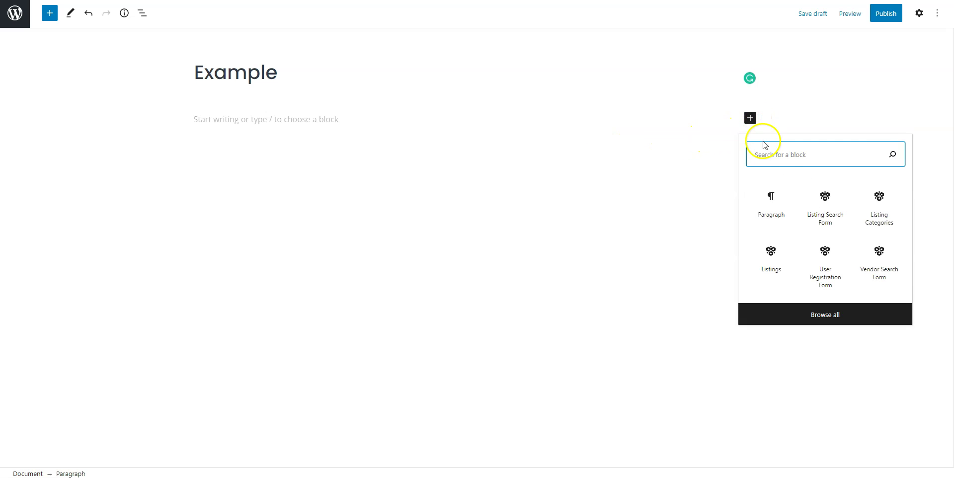
click(824, 209)
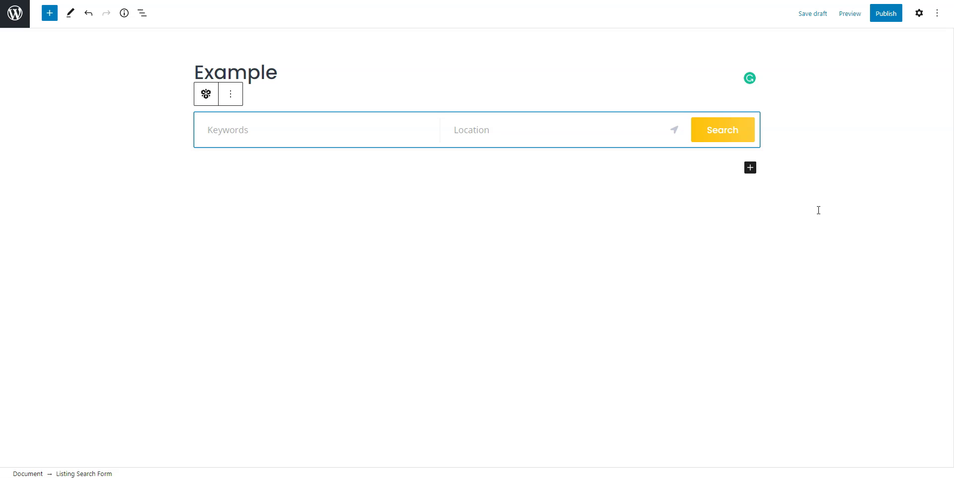
click(750, 168)
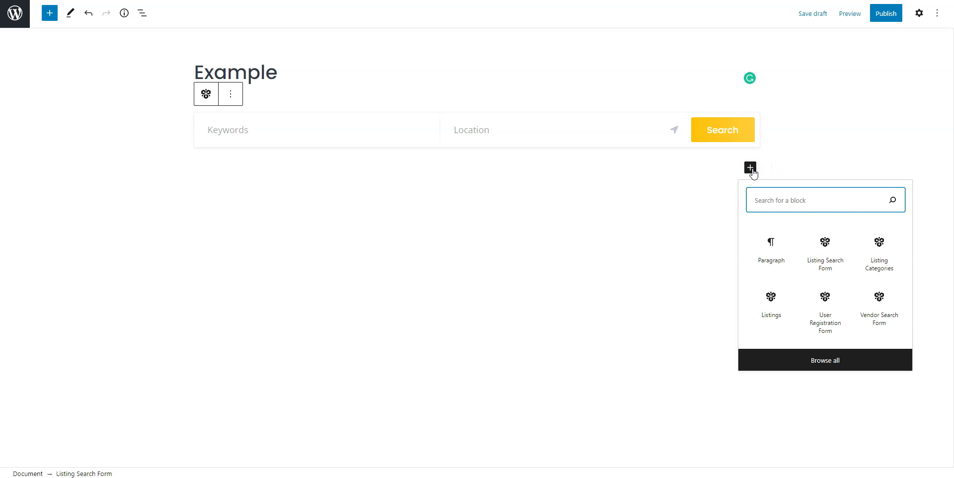
click(877, 255)
scroll(833, 263, down, 3)
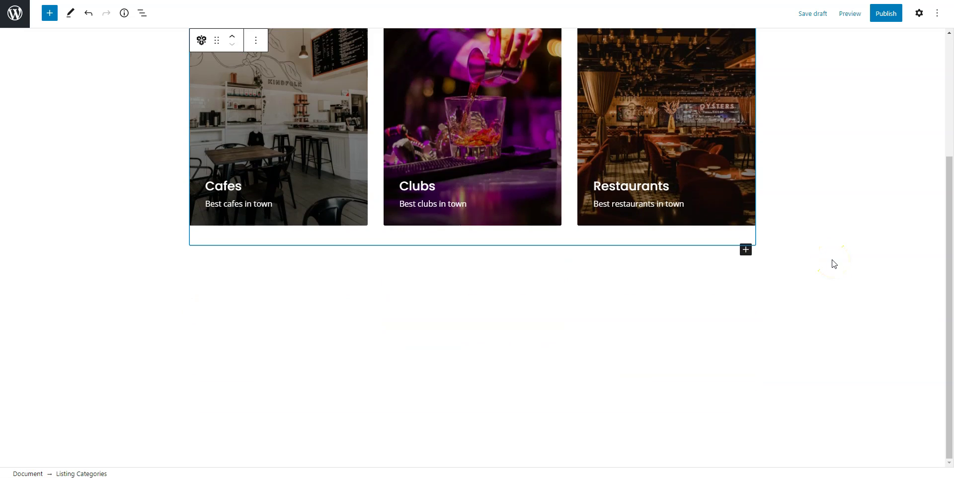
click(752, 248)
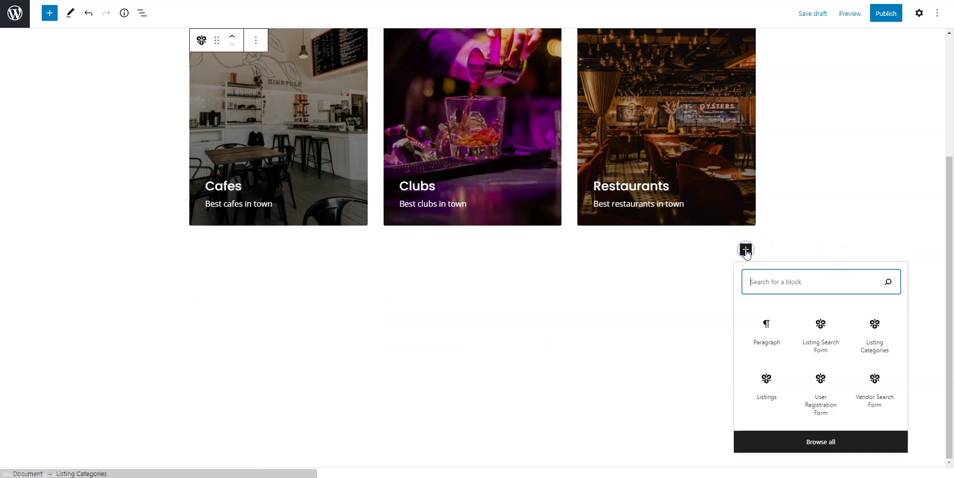
click(765, 393)
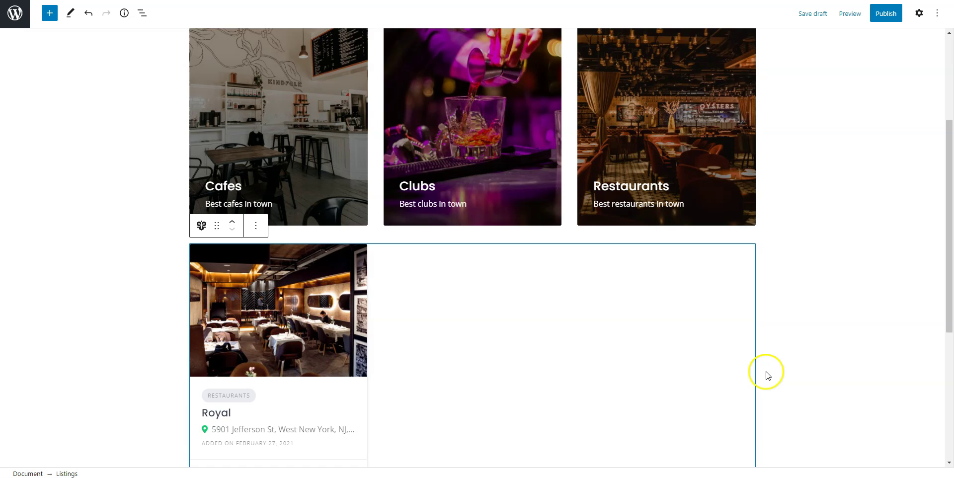
scroll(794, 290, down, 2)
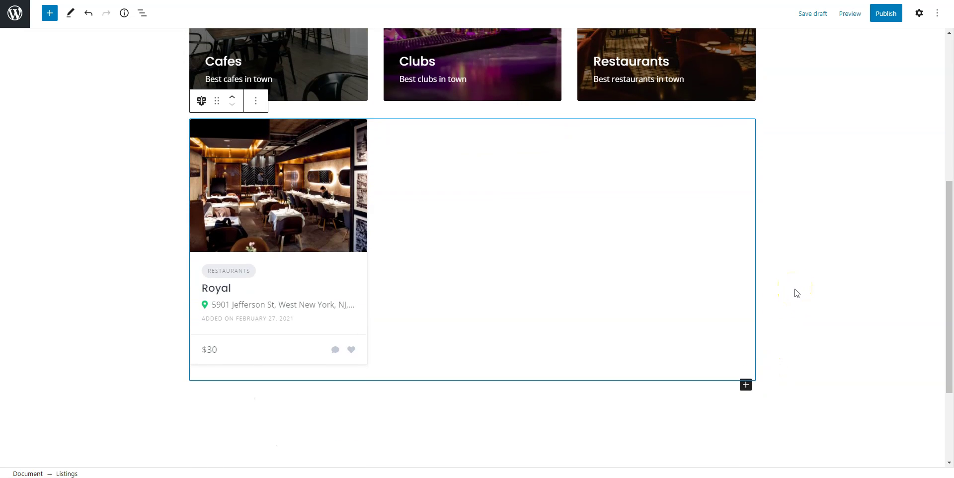
Publish the Example page.
scroll(796, 293, up, 6)
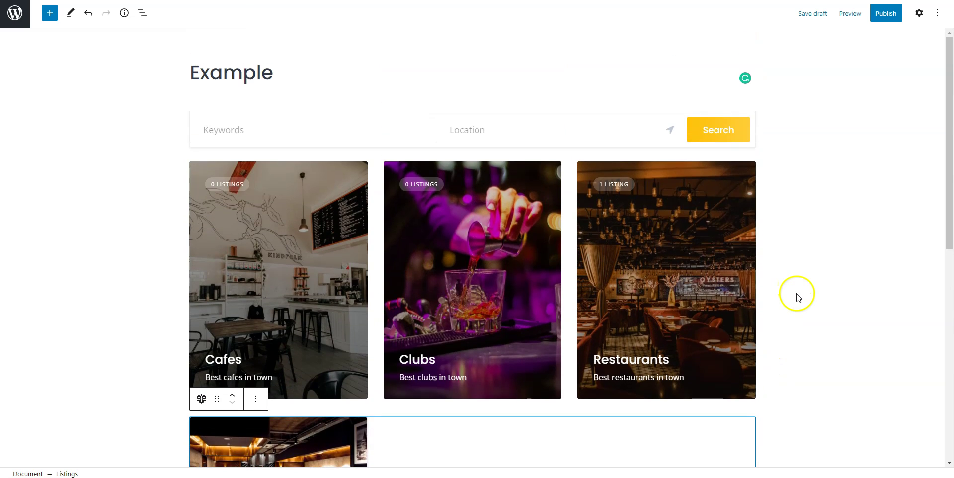
click(884, 14)
click(865, 22)
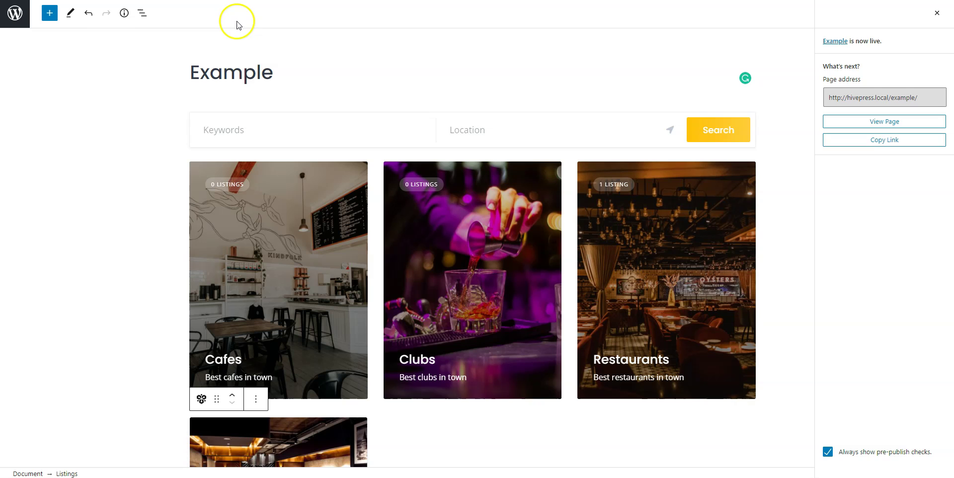
In the WordPress reading settings, make the homepage a static page, choose Example as the homepage and save the changes.
click(14, 16)
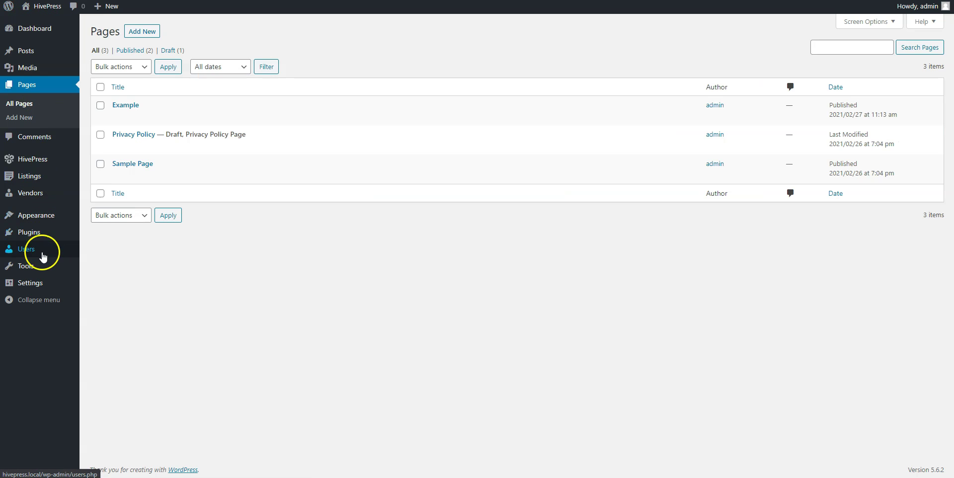
mouse_move(35, 281)
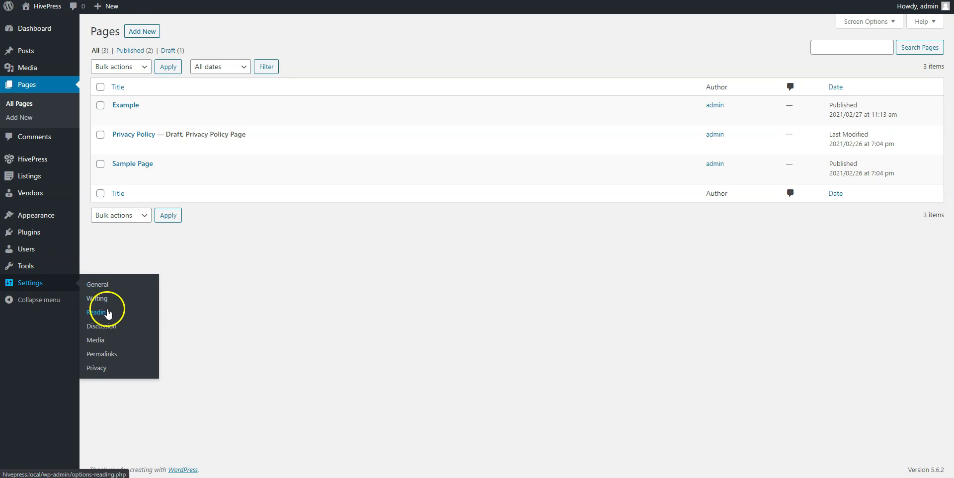
click(107, 313)
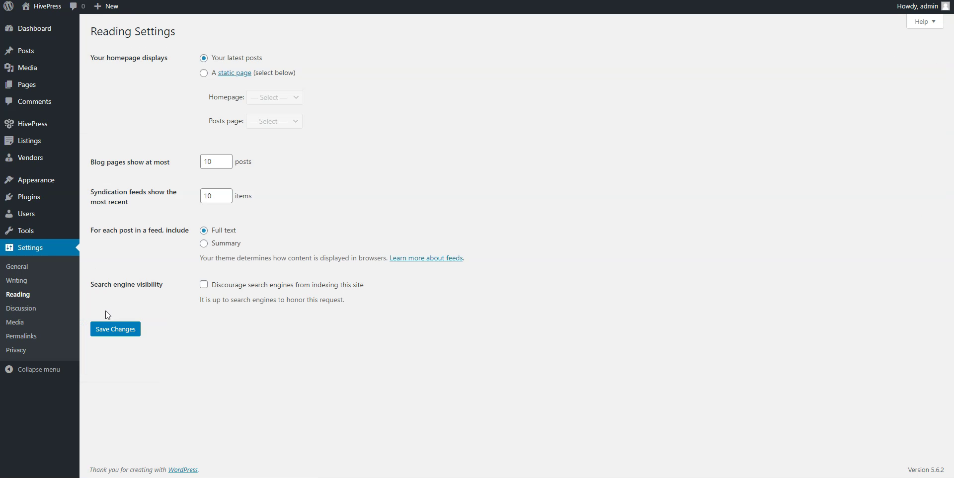
click(203, 73)
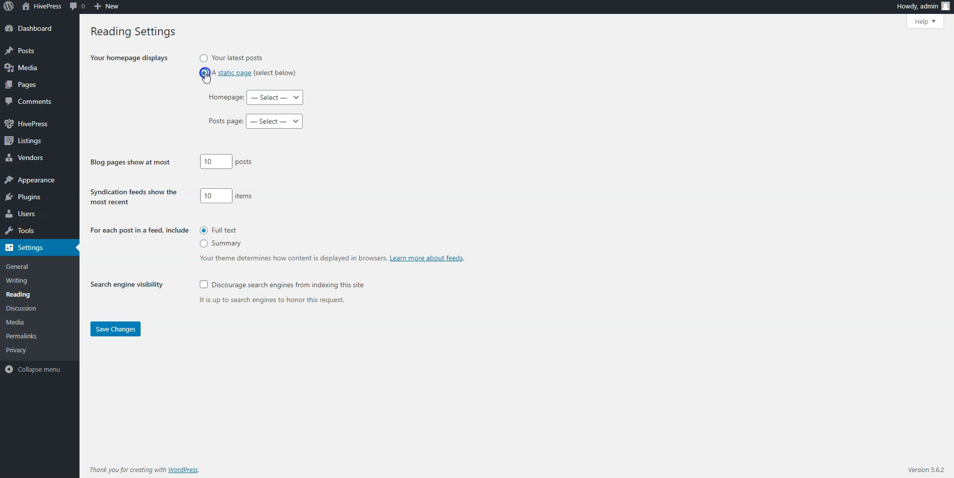
click(275, 97)
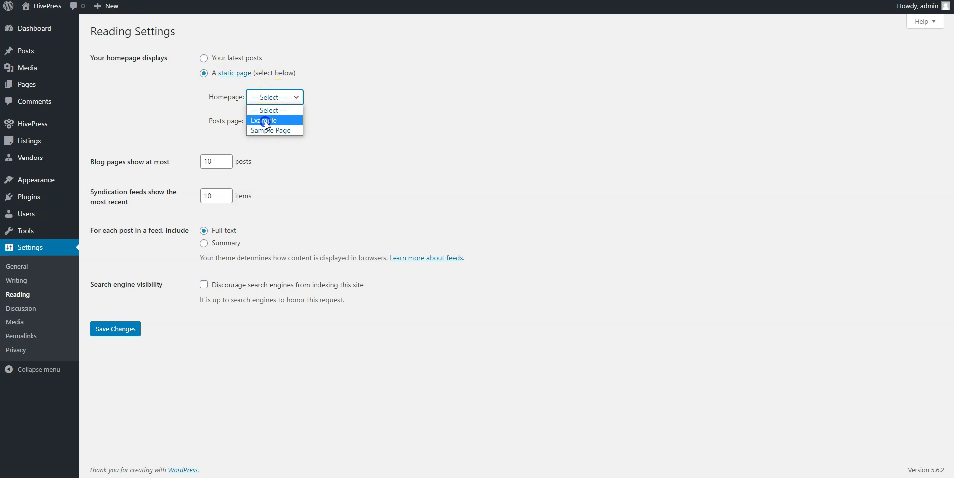
click(266, 122)
click(128, 335)
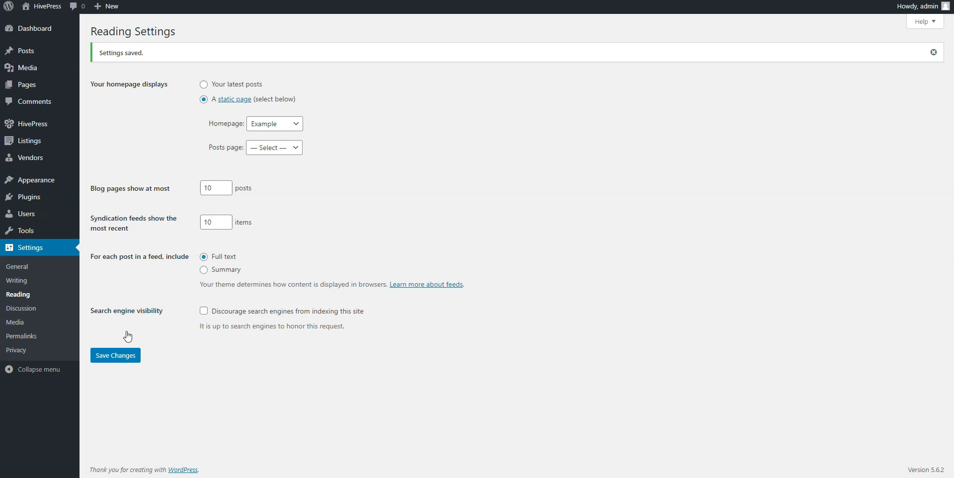
Open the site's front-end homepage and review its search form, listing categories and listings.
click(46, 11)
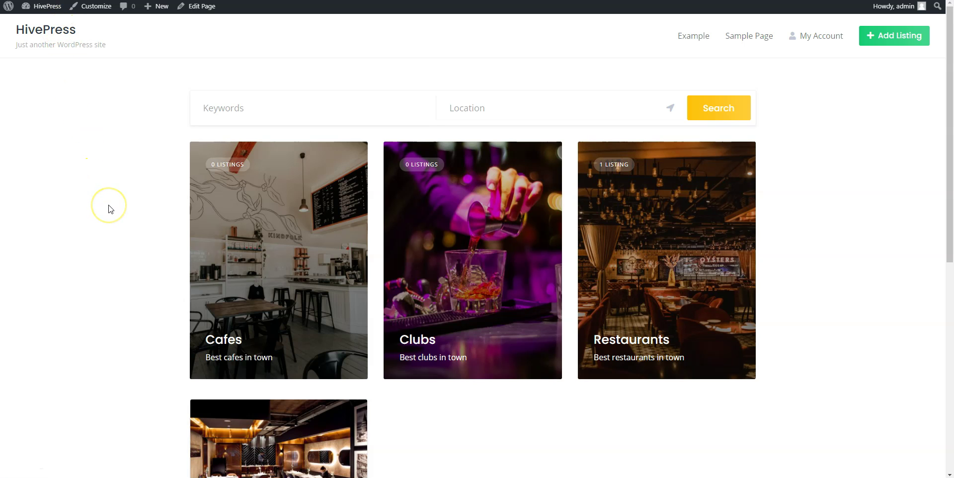
scroll(110, 209, down, 3)
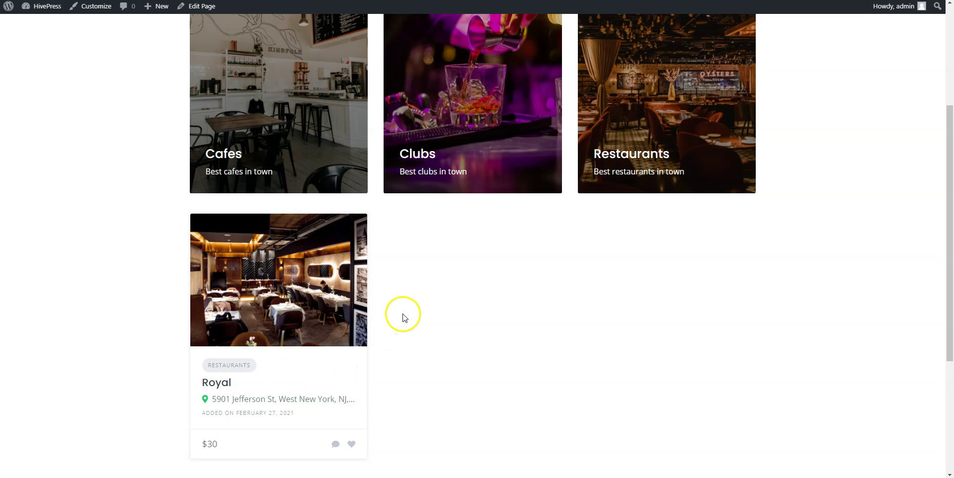
scroll(405, 313, up, 2)
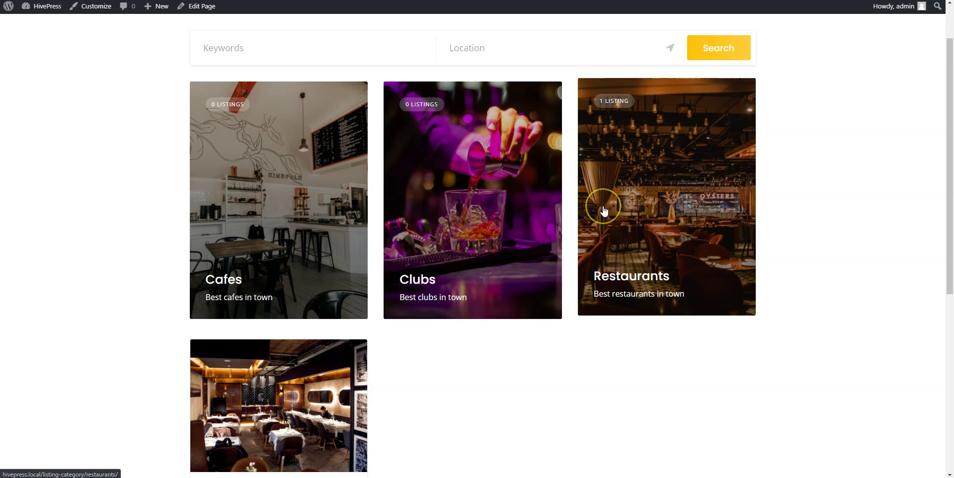
scroll(815, 258, up, 1)
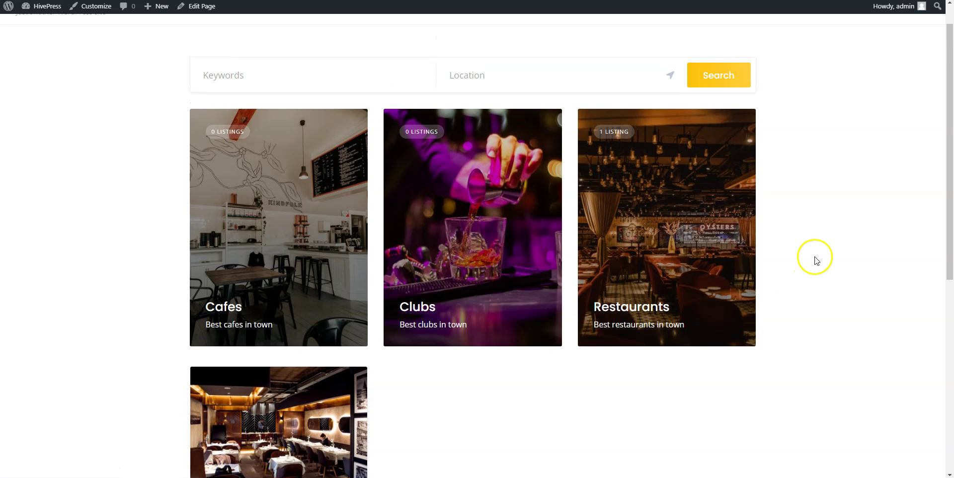
Check the location suggestions for "new" in the homepage search form and clear the field again.
click(620, 77)
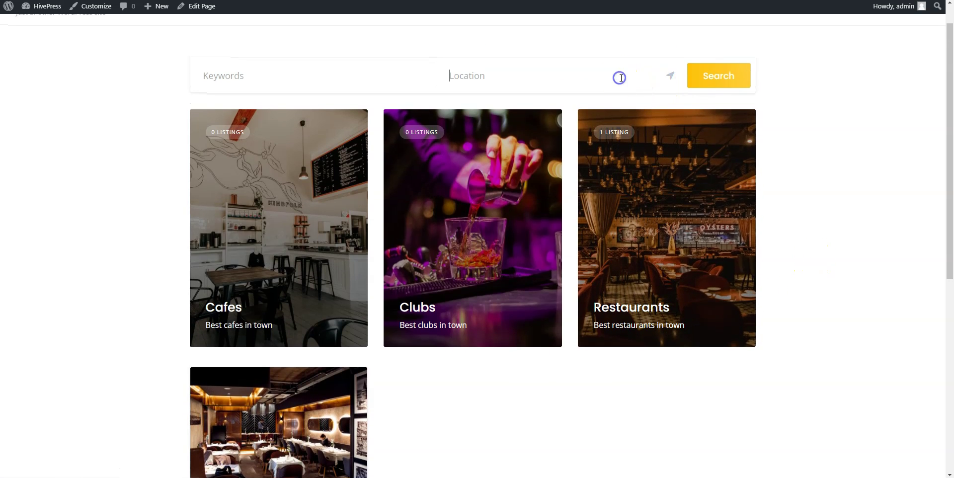
text(new)
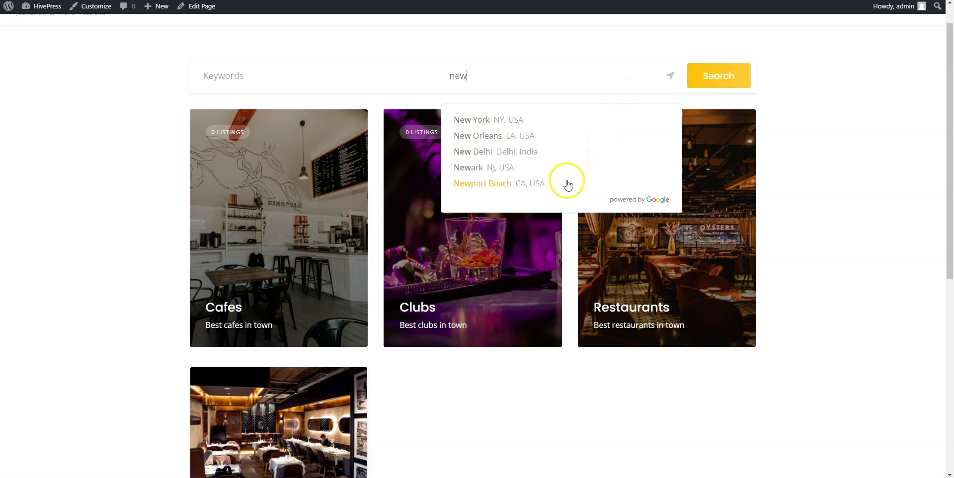
key(BackSpace)
key(BackSpace)
key(BackSpace)
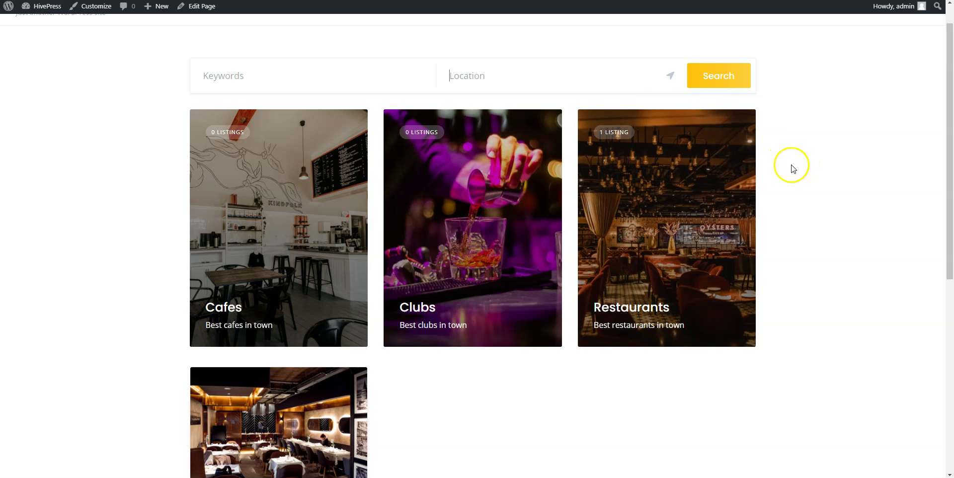
Open the Restaurants category page and examine its listing and the surroundings of the marker on the map.
click(656, 203)
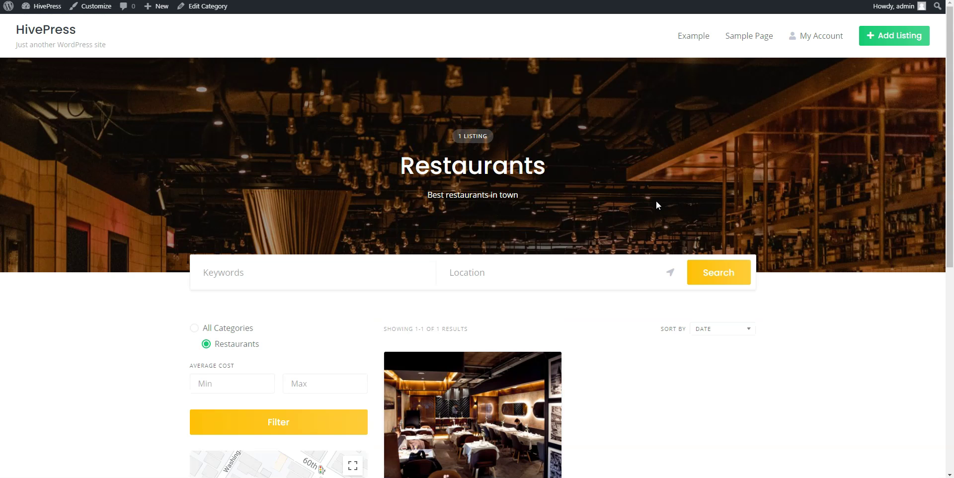
scroll(656, 203, down, 5)
click(535, 344)
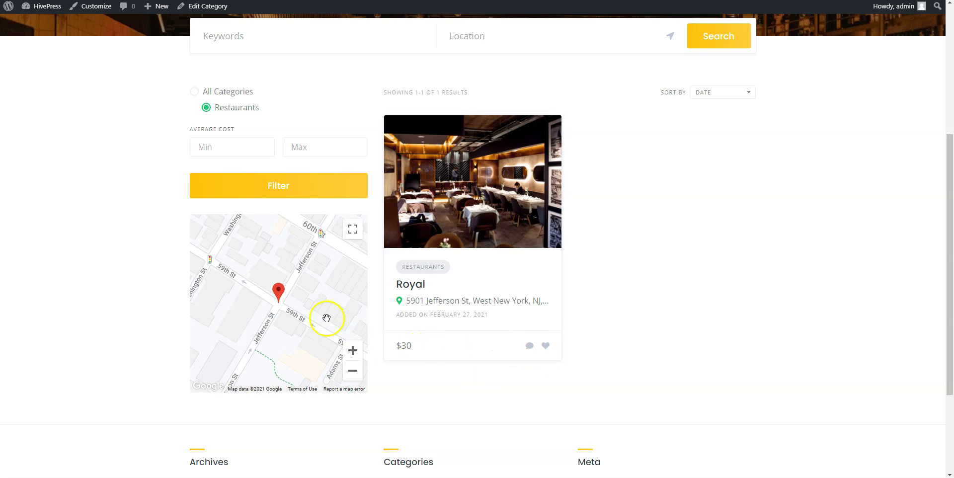
mouse_move(316, 275)
mouse_down()
mouse_move(319, 330)
mouse_move(296, 329)
mouse_up()
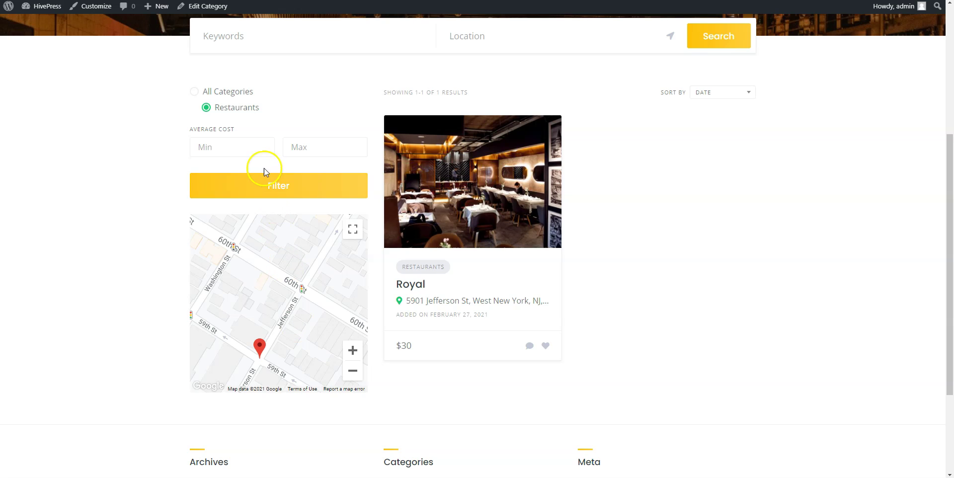
Enter an average cost range of 10 to 50 in the Restaurants page's filter form.
click(236, 144)
text(10)
click(293, 145)
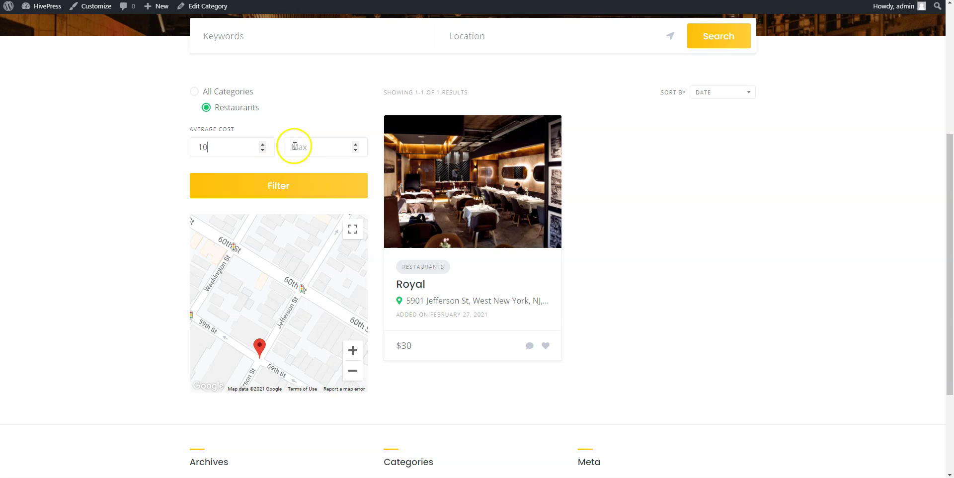
text(50)
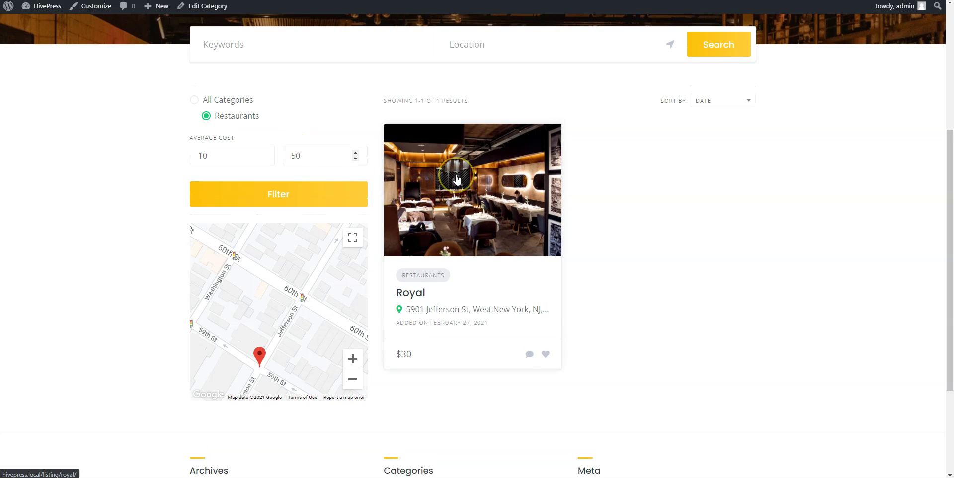
scroll(456, 177, up, 3)
scroll(456, 175, up, 2)
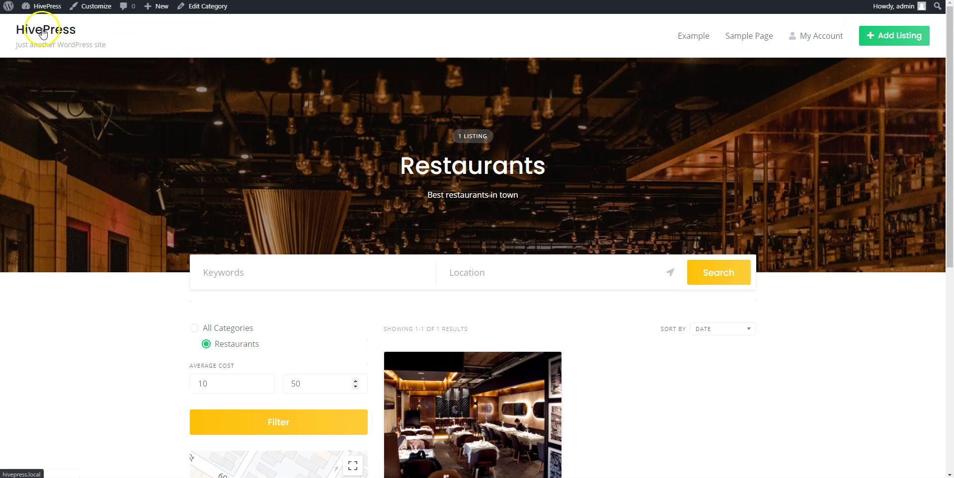
Return to the site's homepage and look over the whole page from the search form down to the footer.
click(42, 31)
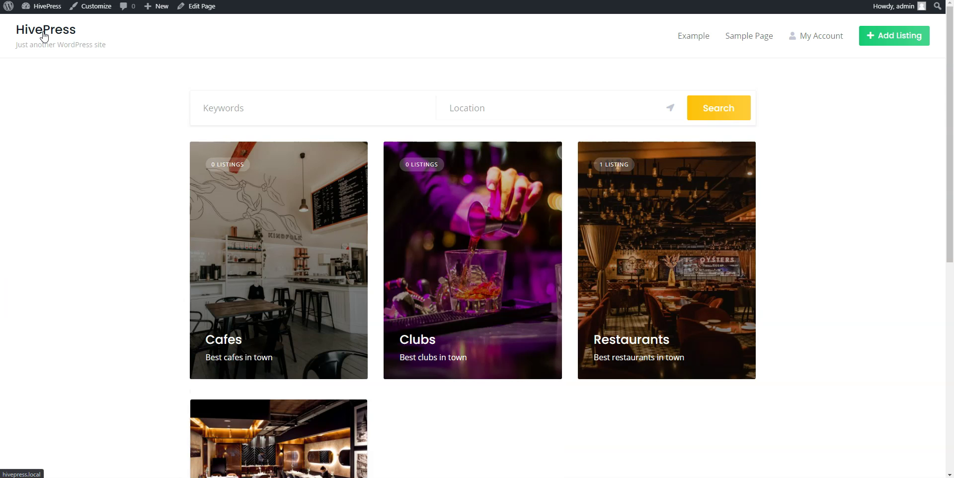
scroll(44, 36, down, 3)
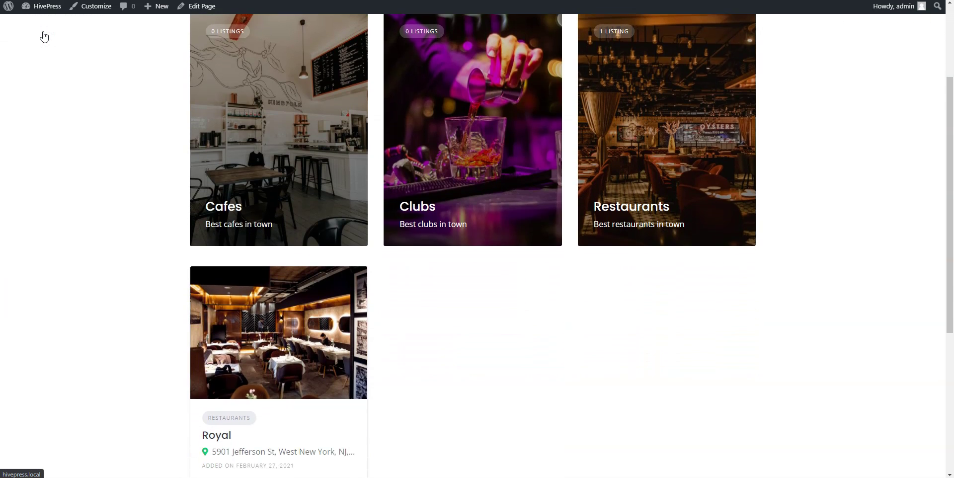
scroll(43, 36, down, 1)
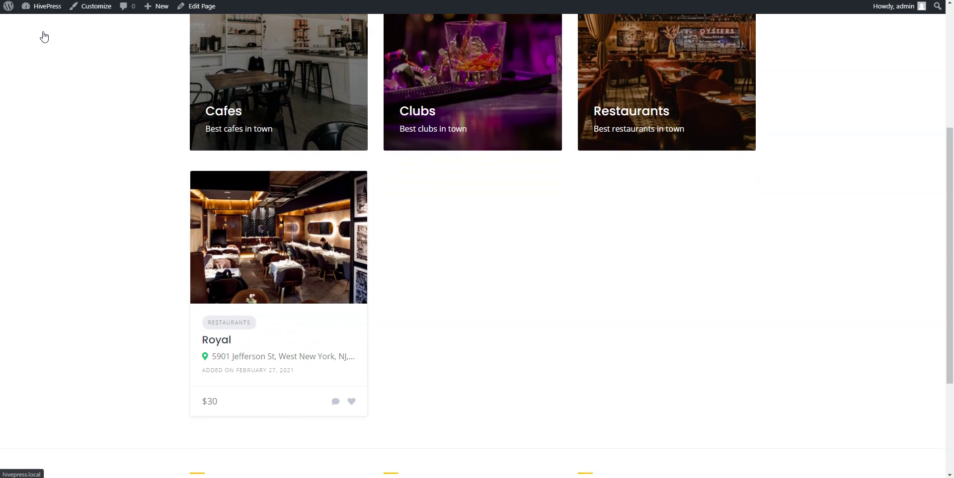
scroll(44, 35, down, 2)
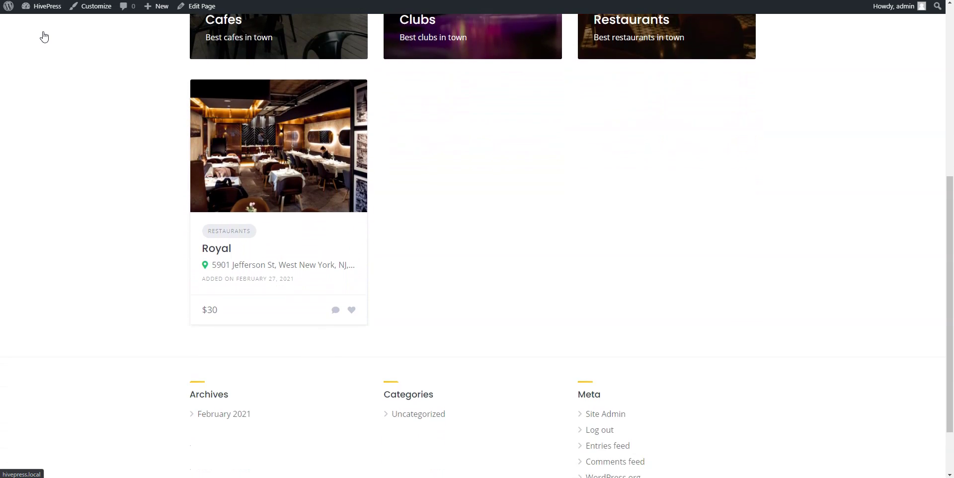
scroll(43, 36, up, 4)
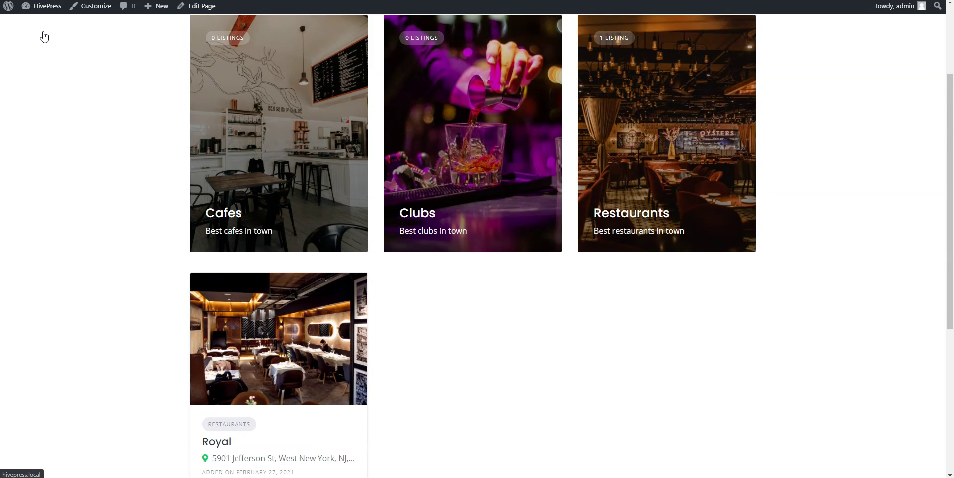
scroll(44, 36, up, 2)
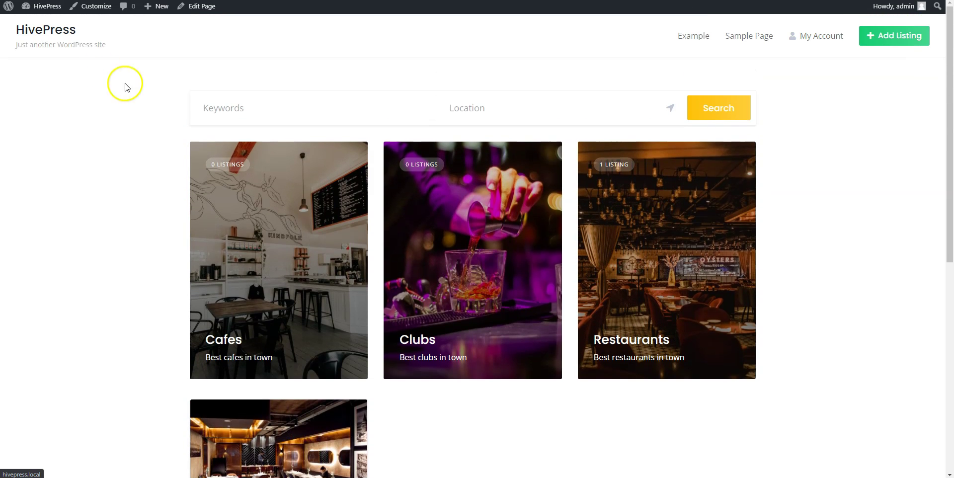